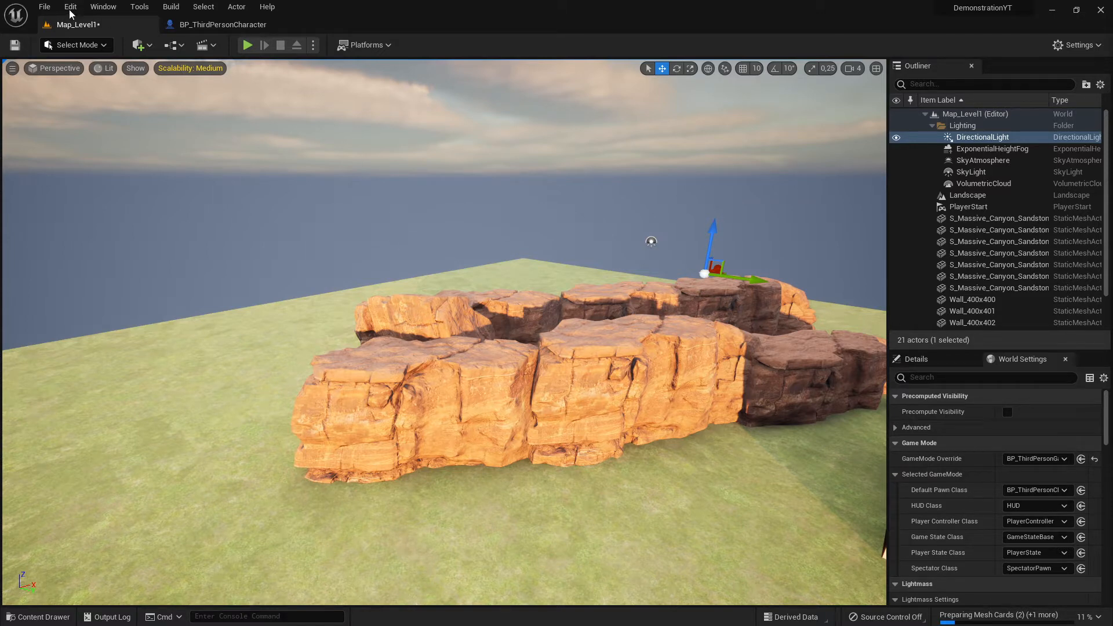
# Review the templates offered for a new level without creating one.
pyautogui.click(45, 7)
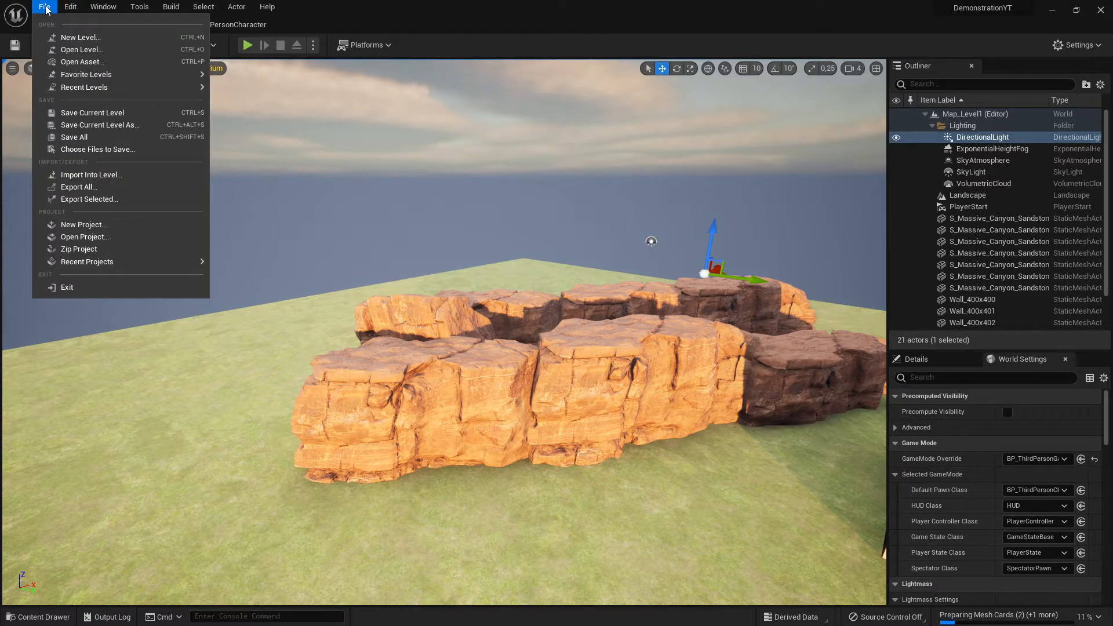
pyautogui.click(78, 37)
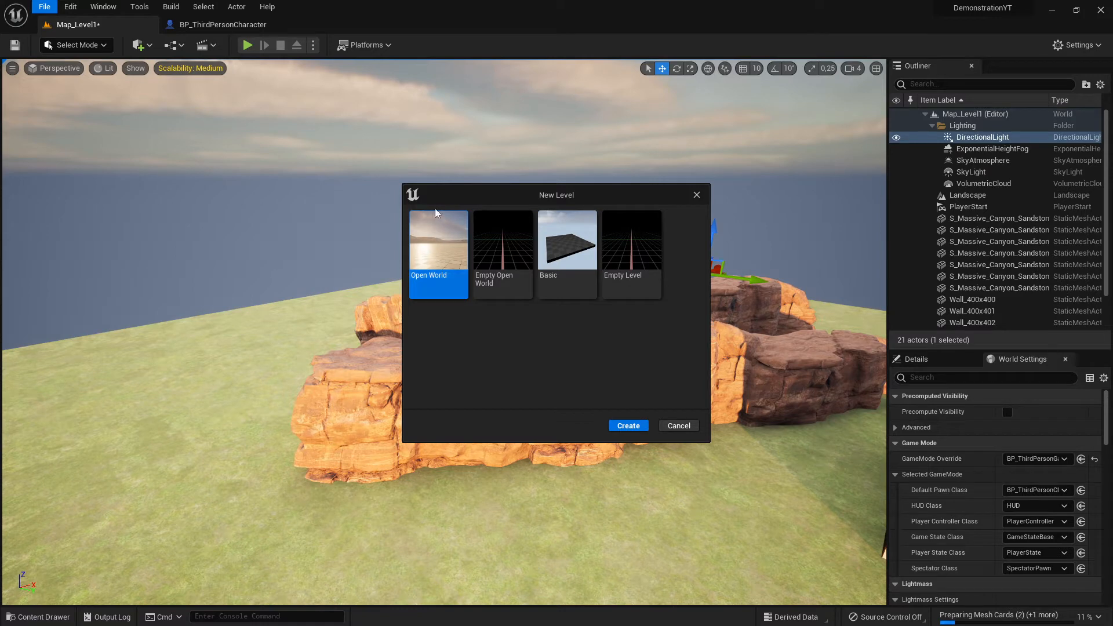
pyautogui.click(679, 427)
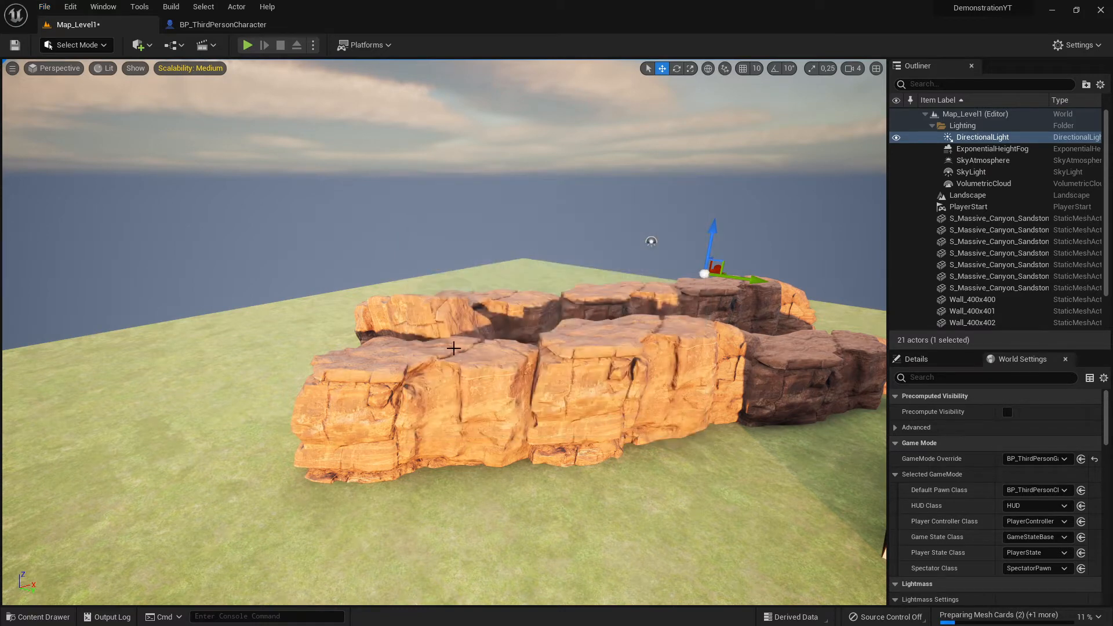
pyautogui.hotkey('alt', 'f')
pyautogui.press('Escape')
# Open the Map_OpenWorld level from the Maps folder, saving the changes to Map_Level1.
pyautogui.click(373, 413)
pyautogui.click(38, 617)
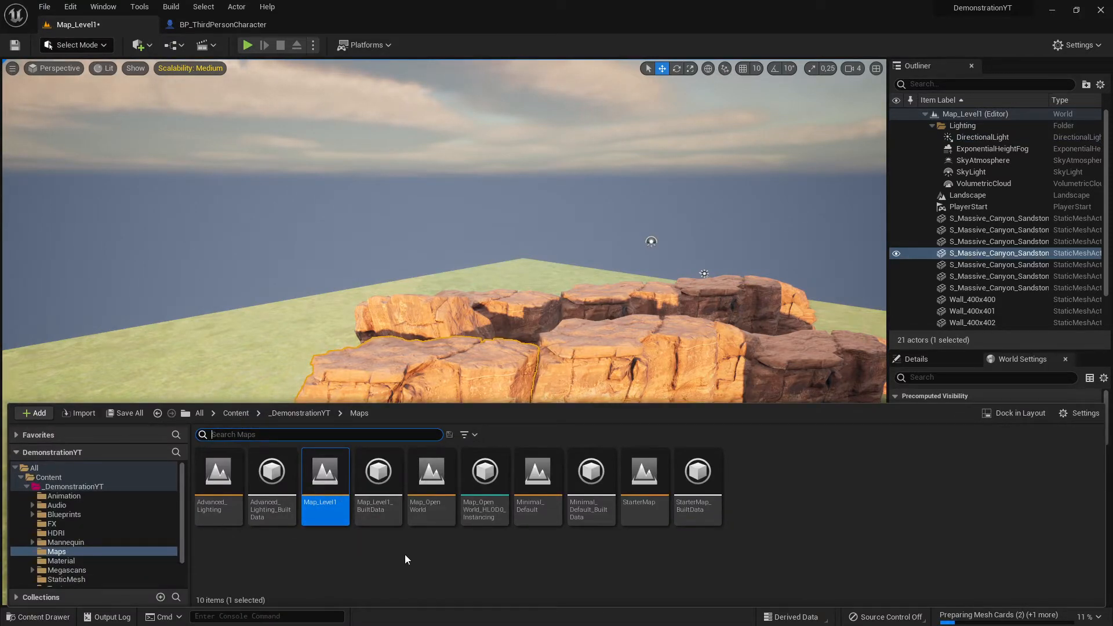
pyautogui.doubleClick(432, 508)
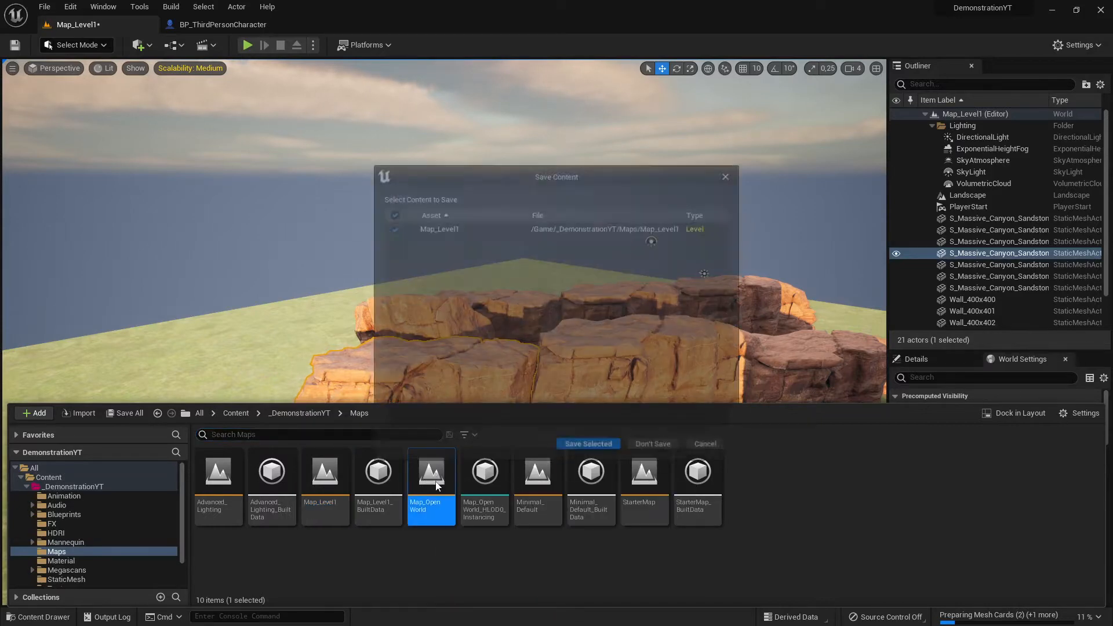
pyautogui.click(590, 449)
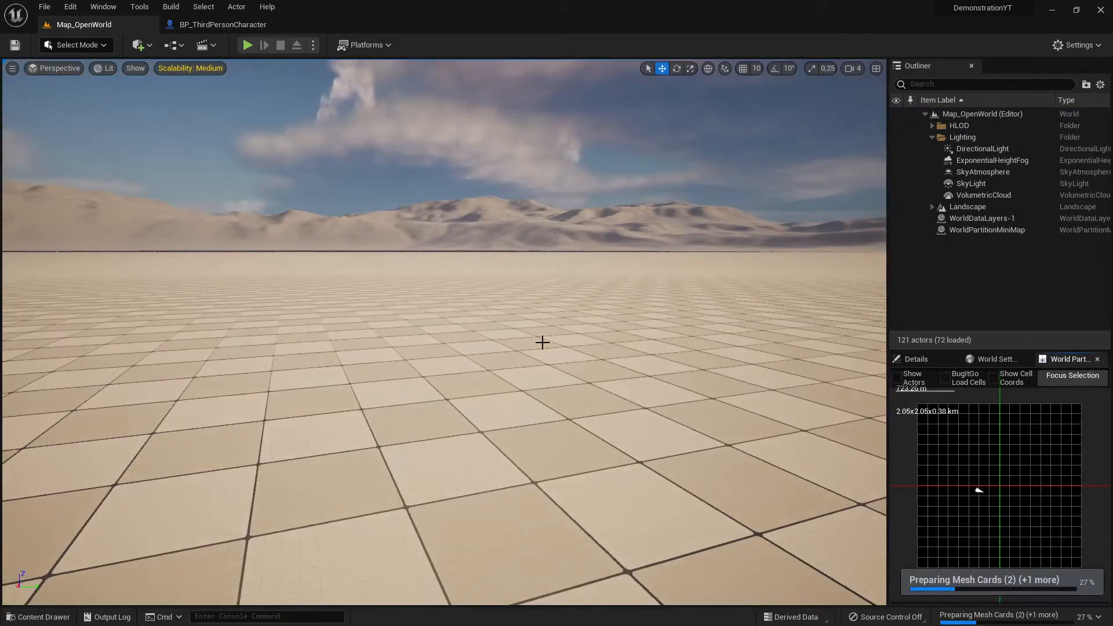
# Look over the open world terrain and review the Open World template among the new level options without creating a level.
pyautogui.press('w')
pyautogui.moveTo(545, 323); pyautogui.dragTo(507, 224, button='right')
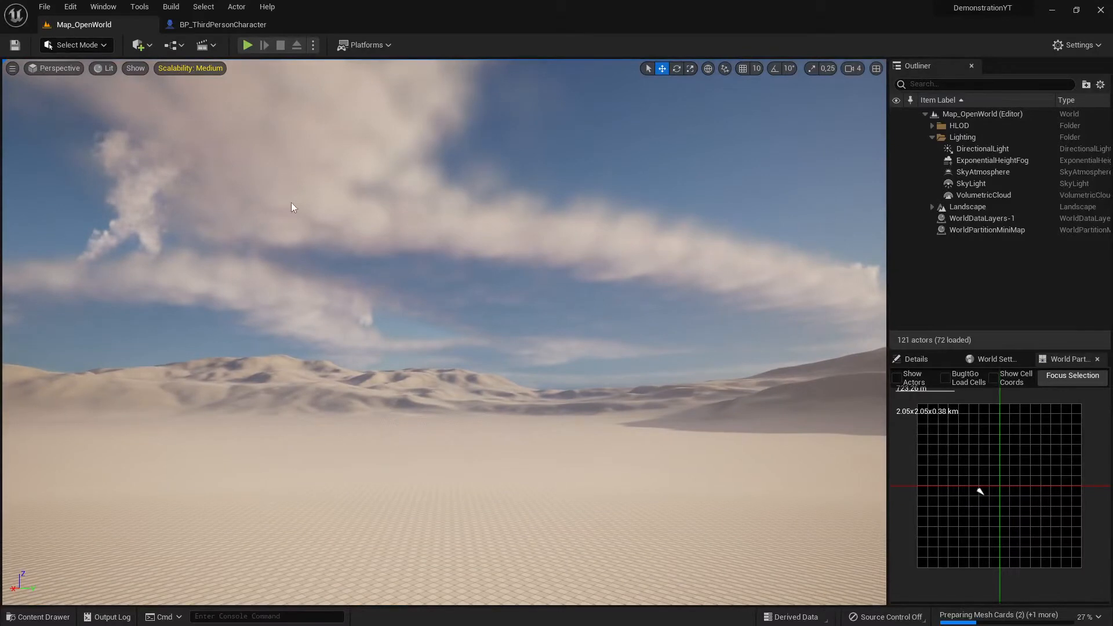
pyautogui.click(45, 9)
pyautogui.click(84, 38)
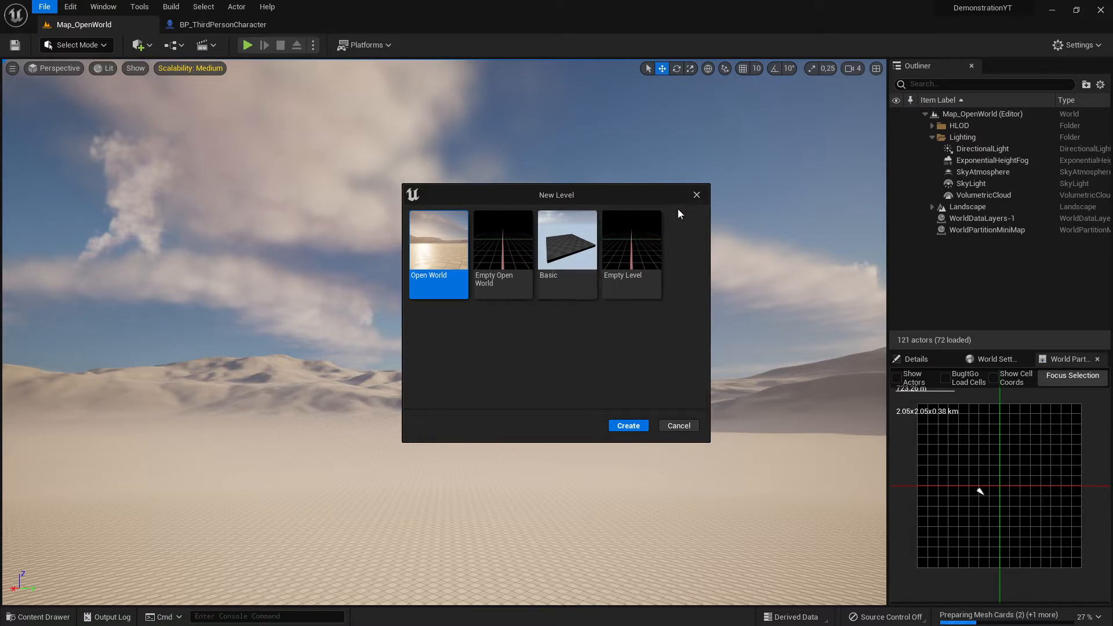
pyautogui.click(697, 196)
# Examine the open world landscape from several directions and highlight the landscape tile beneath the camera, LandscapeStreamingProxy_3_4_0.
pyautogui.moveTo(580, 279); pyautogui.dragTo(702, 316, button='right')
pyautogui.moveTo(538, 366); pyautogui.dragTo(526, 358, button='right')
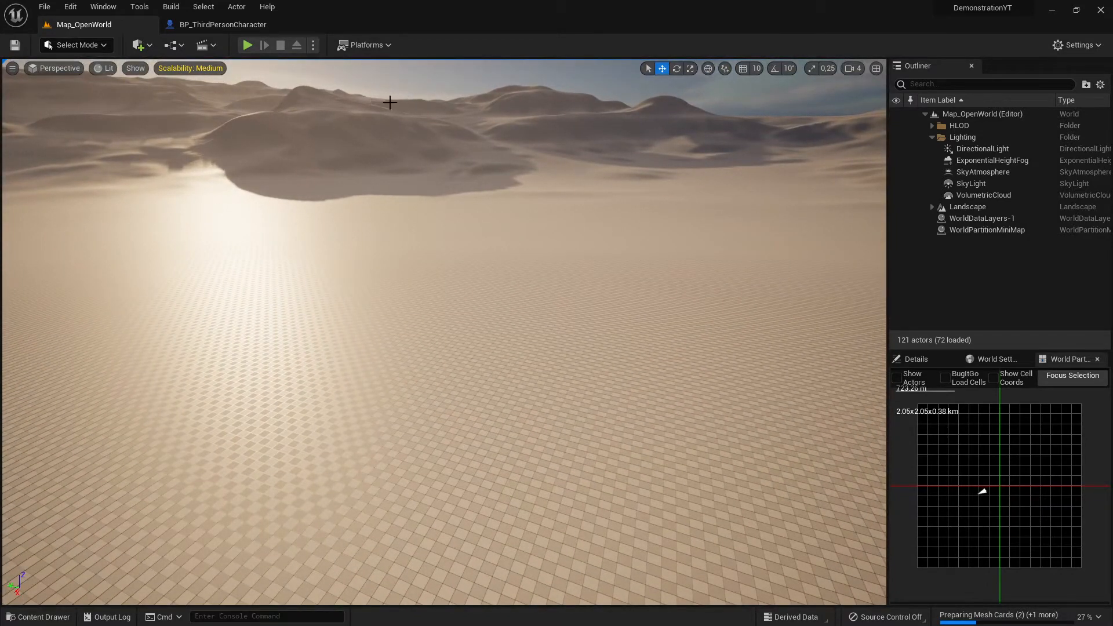
pyautogui.moveTo(467, 138); pyautogui.dragTo(377, 84, button='right')
pyautogui.moveTo(604, 225); pyautogui.dragTo(499, 218, button='right')
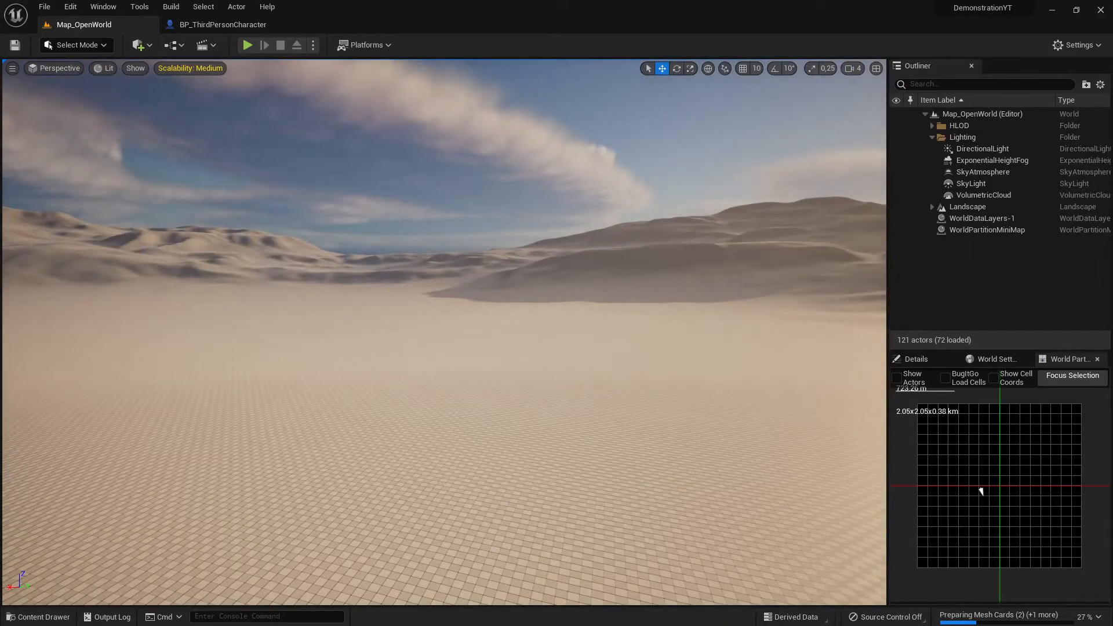
pyautogui.rightClick(604, 269)
pyautogui.click(469, 424)
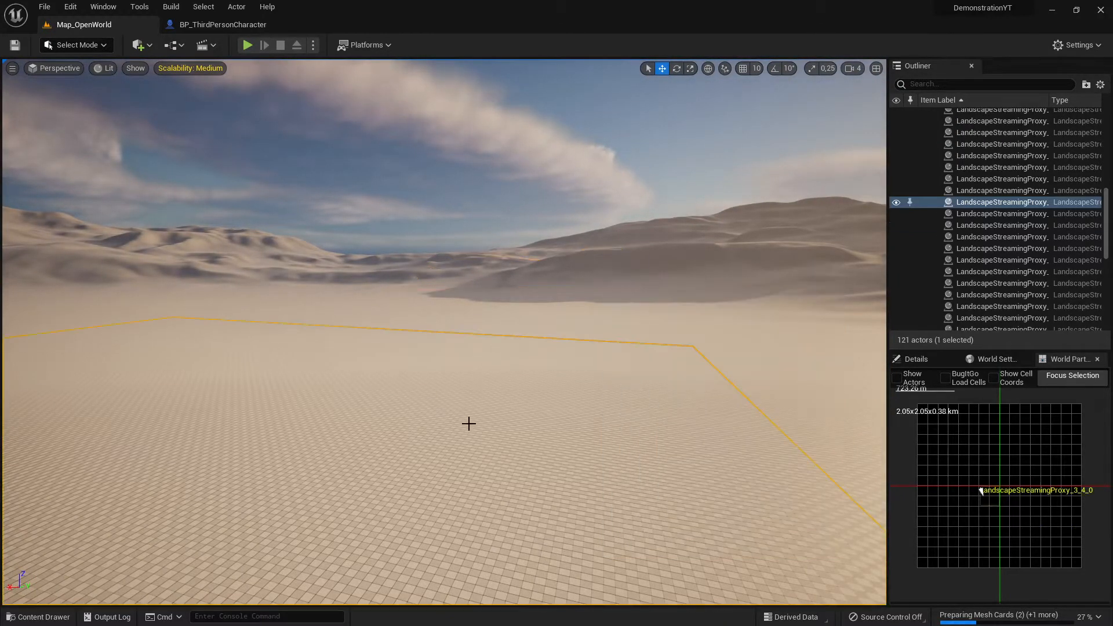
pyautogui.moveTo(488, 418); pyautogui.dragTo(440, 412, button='right')
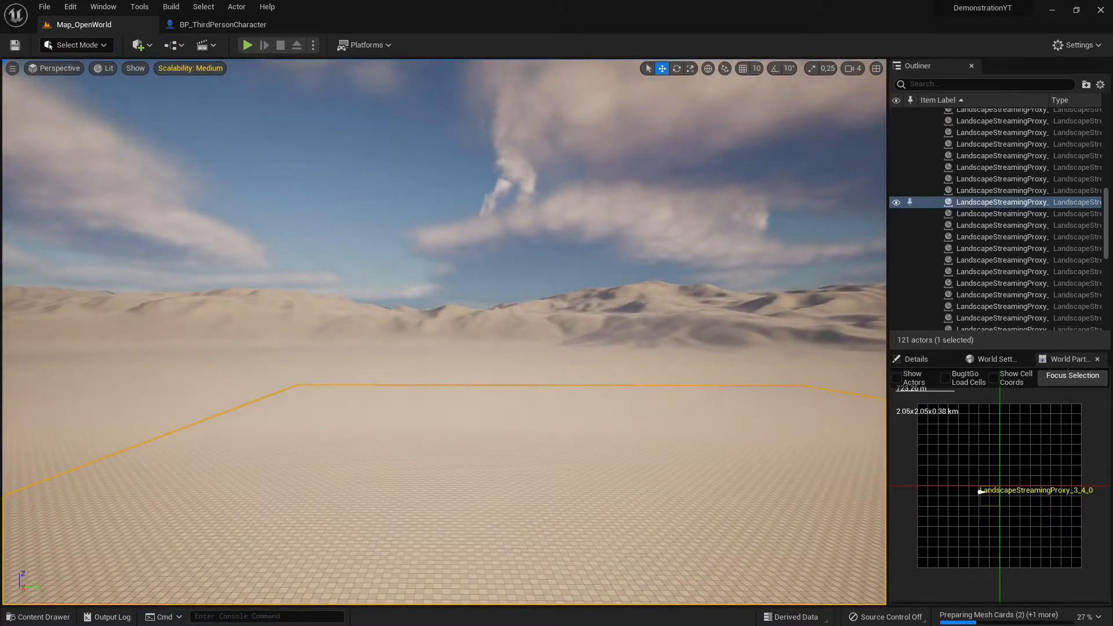
pyautogui.press('w')
pyautogui.moveTo(691, 398); pyautogui.dragTo(667, 409, button='right')
pyautogui.moveTo(209, 318); pyautogui.dragTo(259, 311, button='right')
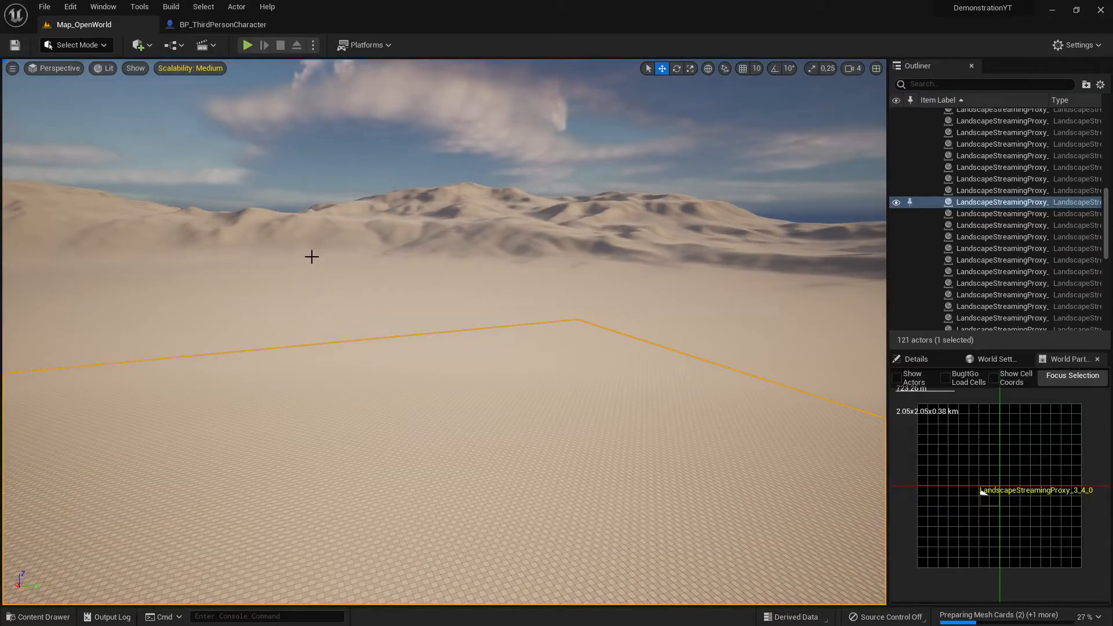
# Alternate the selection between the adjacent landscape tile ahead and LandscapeStreamingProxy_3_4_0 to compare their boundaries.
pyautogui.click(276, 280)
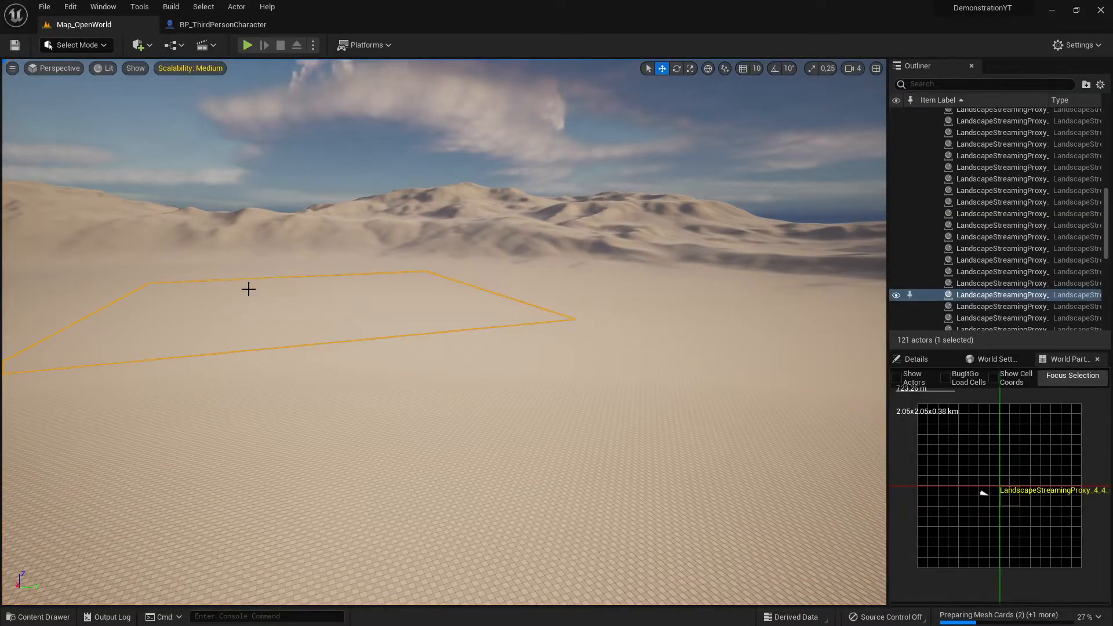
pyautogui.click(397, 432)
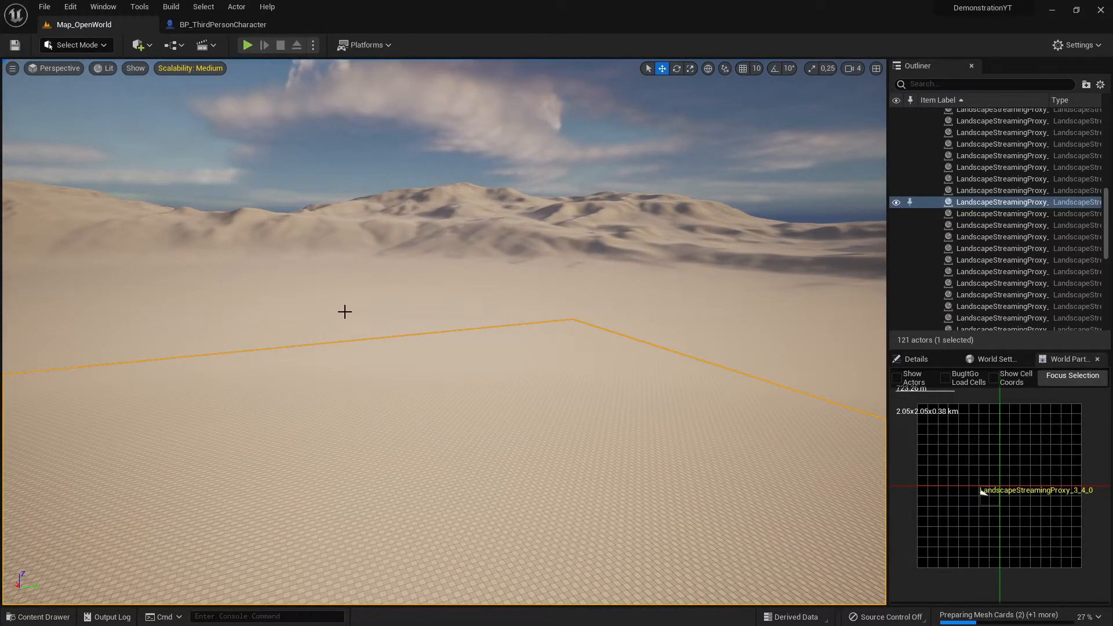
pyautogui.moveTo(348, 355); pyautogui.dragTo(417, 357, button='right')
pyautogui.click(445, 284)
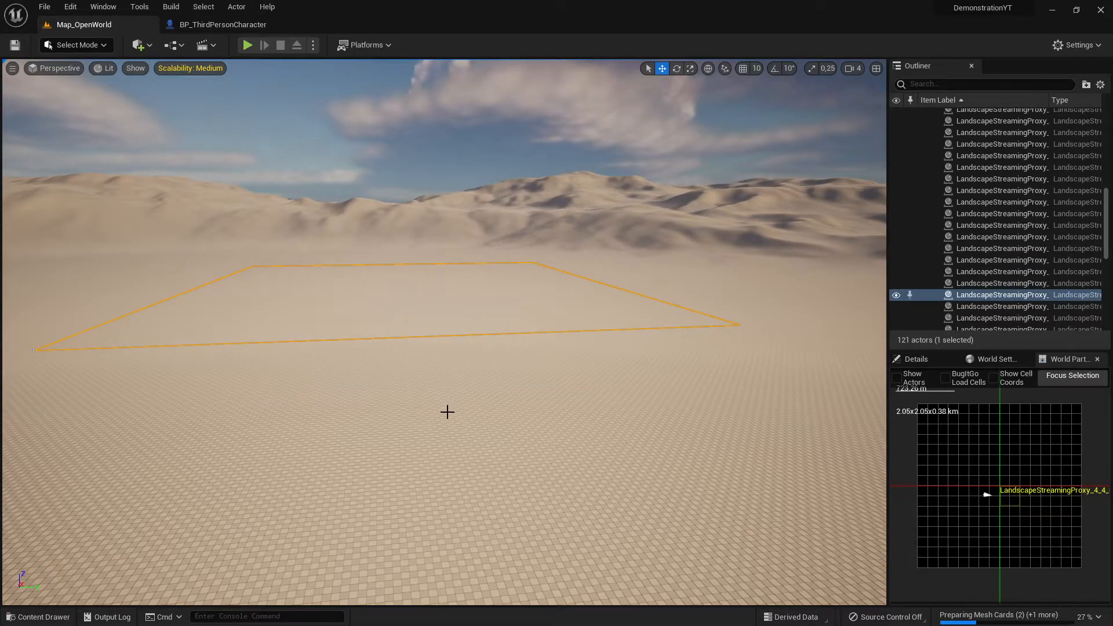
pyautogui.click(454, 432)
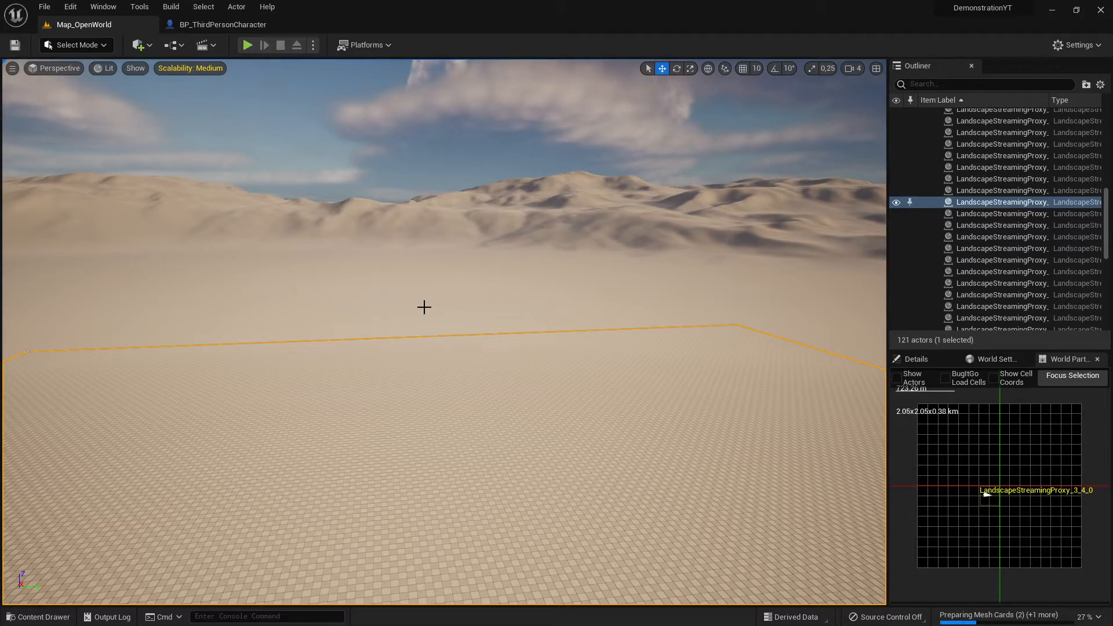
# Survey the surrounding desert terrain and highlight the neighbouring tile LandscapeStreamingProxy_3_5_0.
pyautogui.moveTo(523, 320); pyautogui.dragTo(497, 333, button='right')
pyautogui.moveTo(402, 385); pyautogui.dragTo(322, 378, button='right')
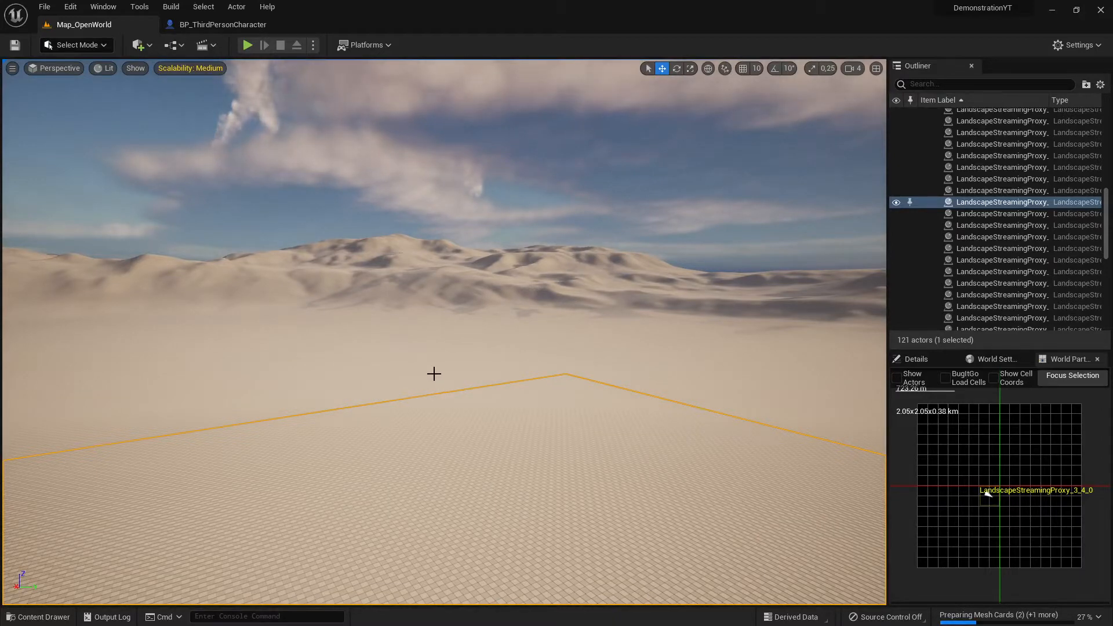
pyautogui.moveTo(465, 378)
pyautogui.mouseDown(button='right')
pyautogui.moveTo(388, 378)
pyautogui.moveTo(382, 322)
pyautogui.moveTo(391, 417)
pyautogui.moveTo(406, 371)
pyautogui.moveTo(255, 381)
pyautogui.moveTo(323, 378)
pyautogui.moveTo(127, 371)
pyautogui.moveTo(462, 378)
pyautogui.mouseUp(button='right')
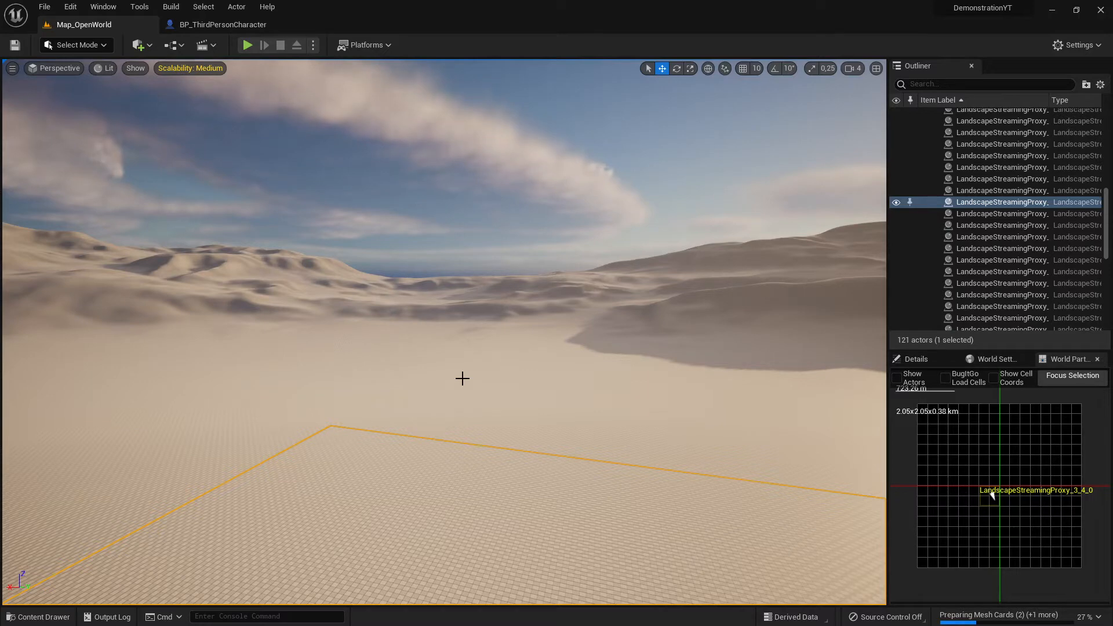
pyautogui.moveTo(513, 361); pyautogui.dragTo(452, 382, button='right')
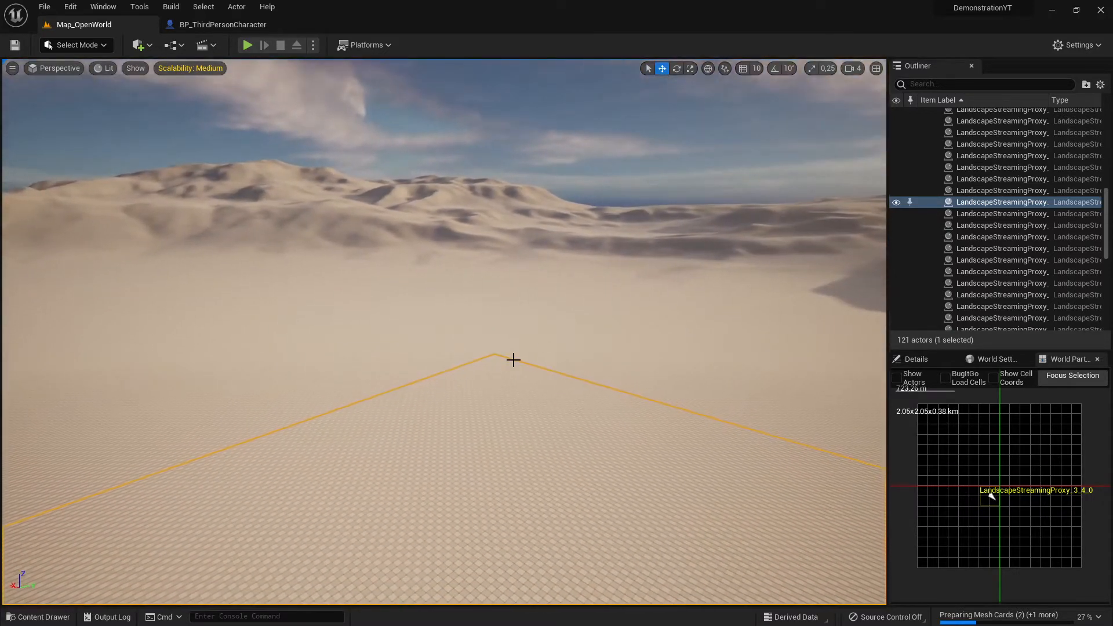
pyautogui.moveTo(486, 202); pyautogui.dragTo(653, 226, button='right')
pyautogui.click(600, 290)
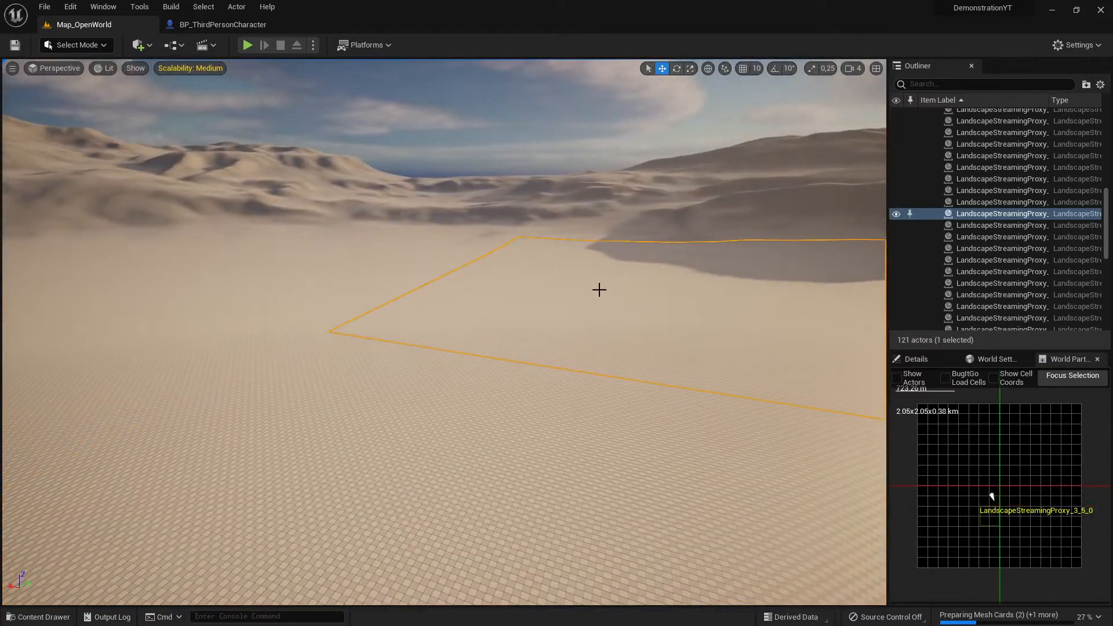
# Highlight the diagonally adjacent landscape tile in the 4_5 cell, then LandscapeStreamingProxy_3_5_0 again.
pyautogui.moveTo(613, 293); pyautogui.dragTo(533, 283, button='right')
pyautogui.moveTo(705, 333)
pyautogui.mouseDown(button='right')
pyautogui.moveTo(782, 330)
pyautogui.moveTo(693, 326)
pyautogui.mouseUp(button='right')
pyautogui.moveTo(657, 360); pyautogui.dragTo(507, 420, button='right')
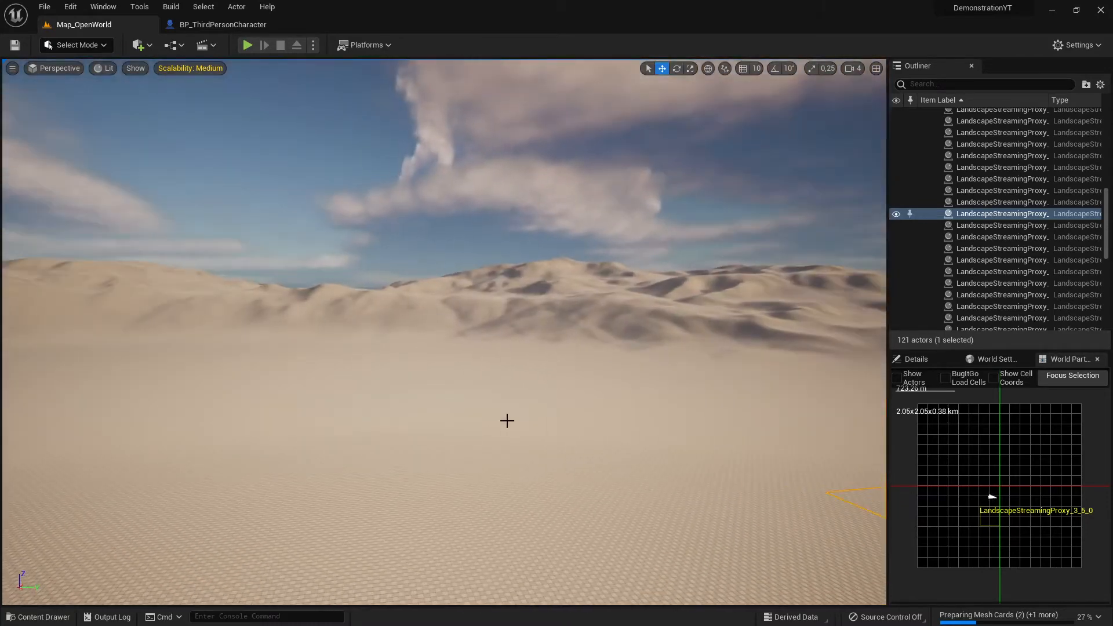
pyautogui.click(582, 376)
pyautogui.moveTo(627, 402); pyautogui.dragTo(632, 395, button='right')
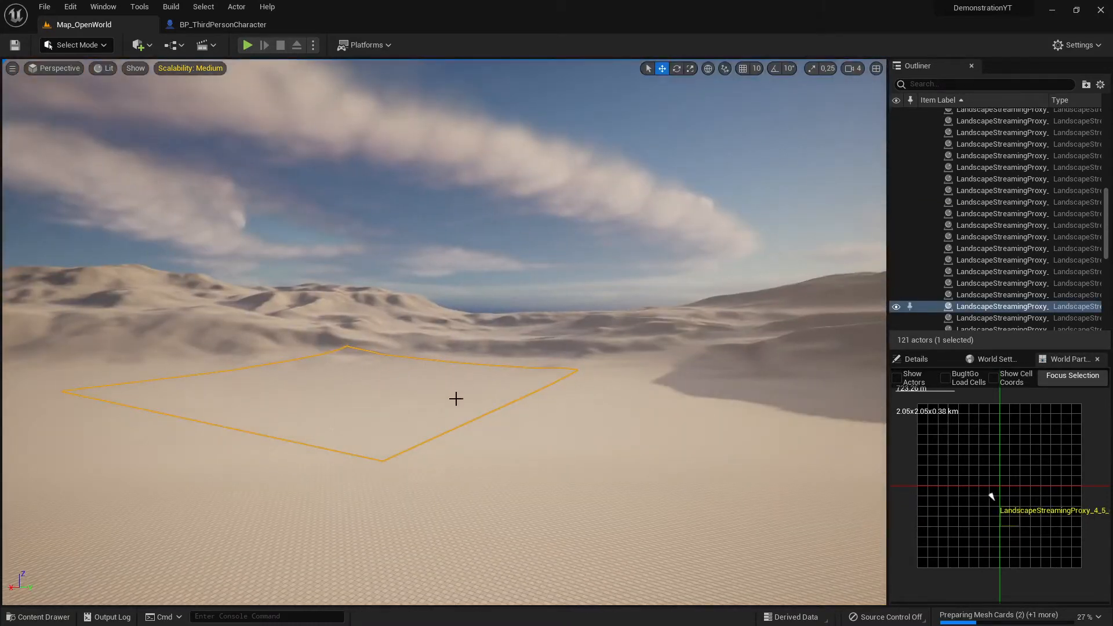
pyautogui.moveTo(400, 407)
pyautogui.mouseDown(button='right')
pyautogui.moveTo(322, 396)
pyautogui.moveTo(444, 402)
pyautogui.mouseUp(button='right')
pyautogui.click(353, 393)
pyautogui.click(523, 361)
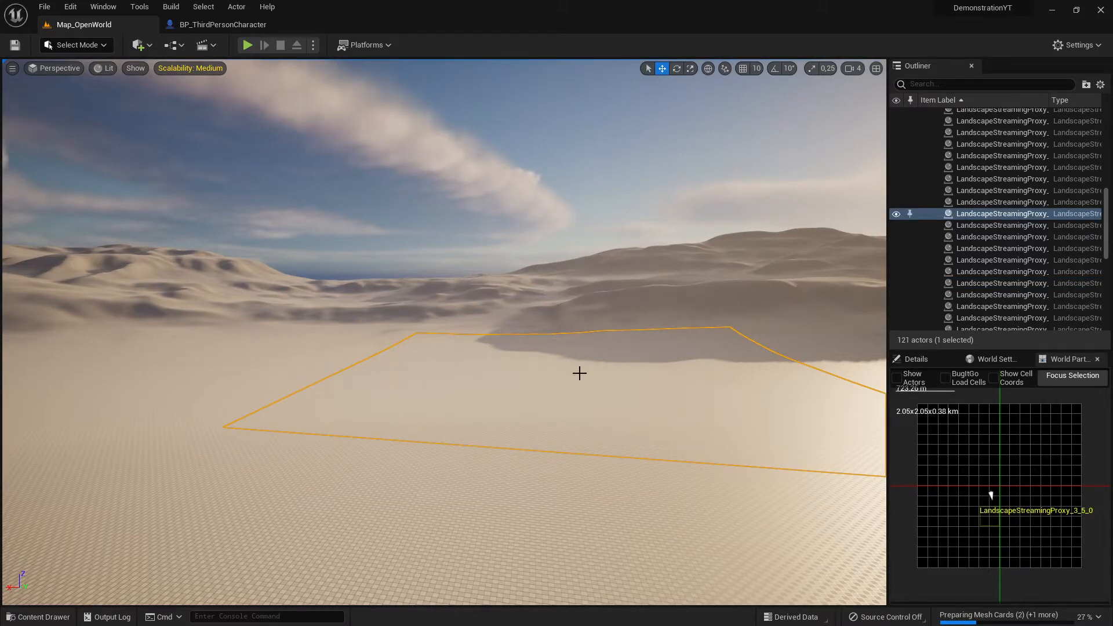
# Highlight the landscape tile in the 4_5 cell, then the one in the 4_3 cell.
pyautogui.moveTo(579, 373); pyautogui.dragTo(509, 381, button='right')
pyautogui.click(422, 376)
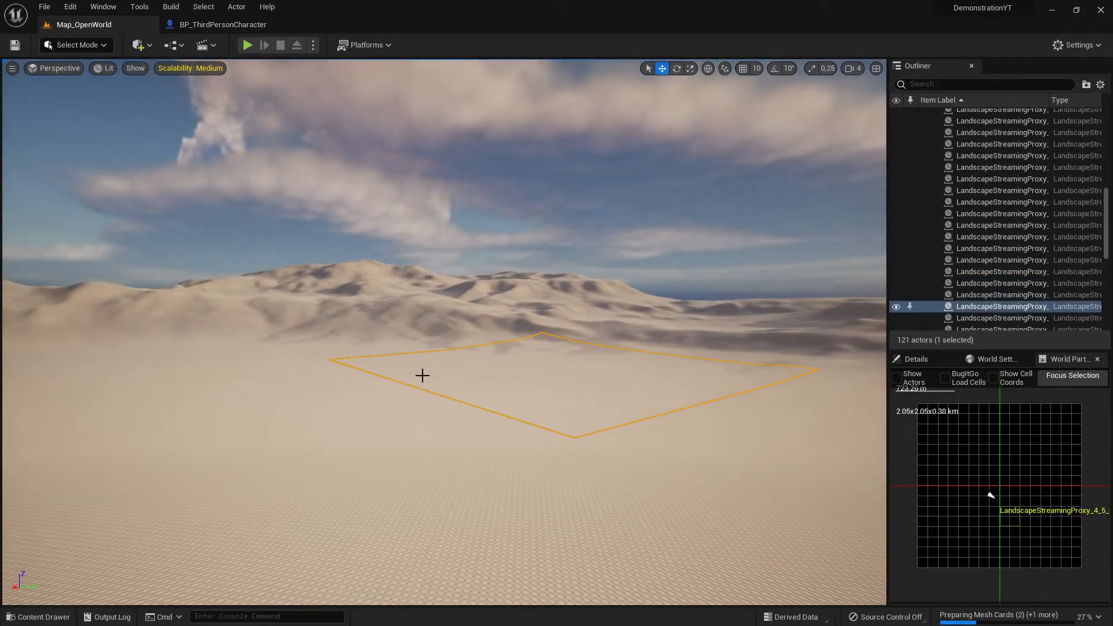
pyautogui.moveTo(422, 376); pyautogui.dragTo(369, 363, button='right')
pyautogui.click(346, 351)
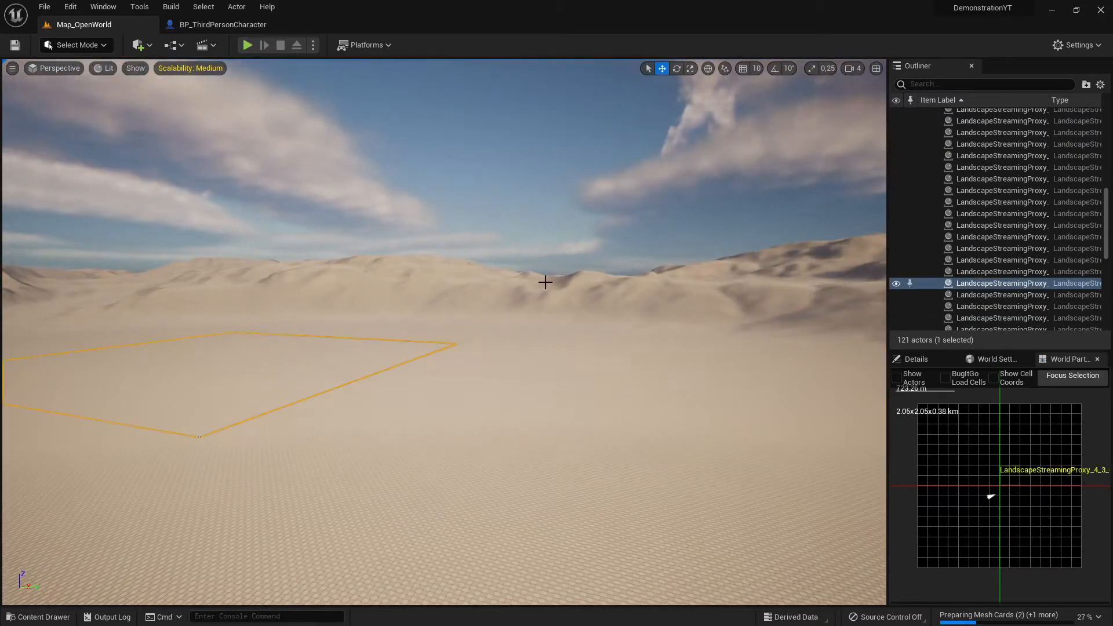
# Move the camera to a point near its current position on the World Partition map and look around the terrain.
pyautogui.moveTo(450, 363); pyautogui.dragTo(429, 360, button='right')
pyautogui.doubleClick(992, 495)
pyautogui.moveTo(710, 326); pyautogui.dragTo(249, 293, button='right')
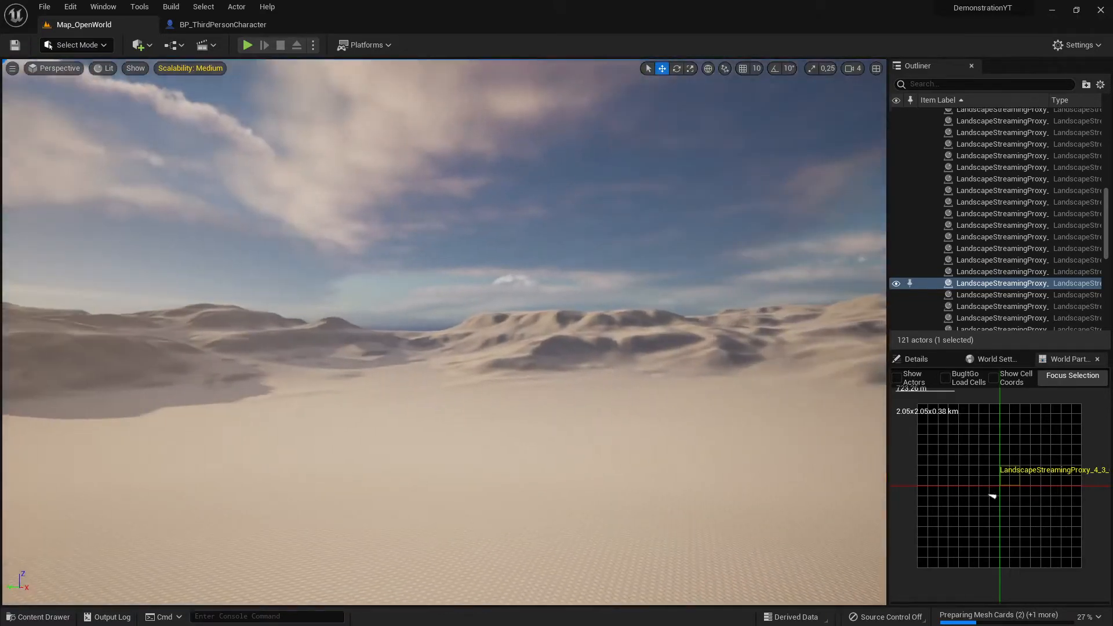
pyautogui.doubleClick(993, 496)
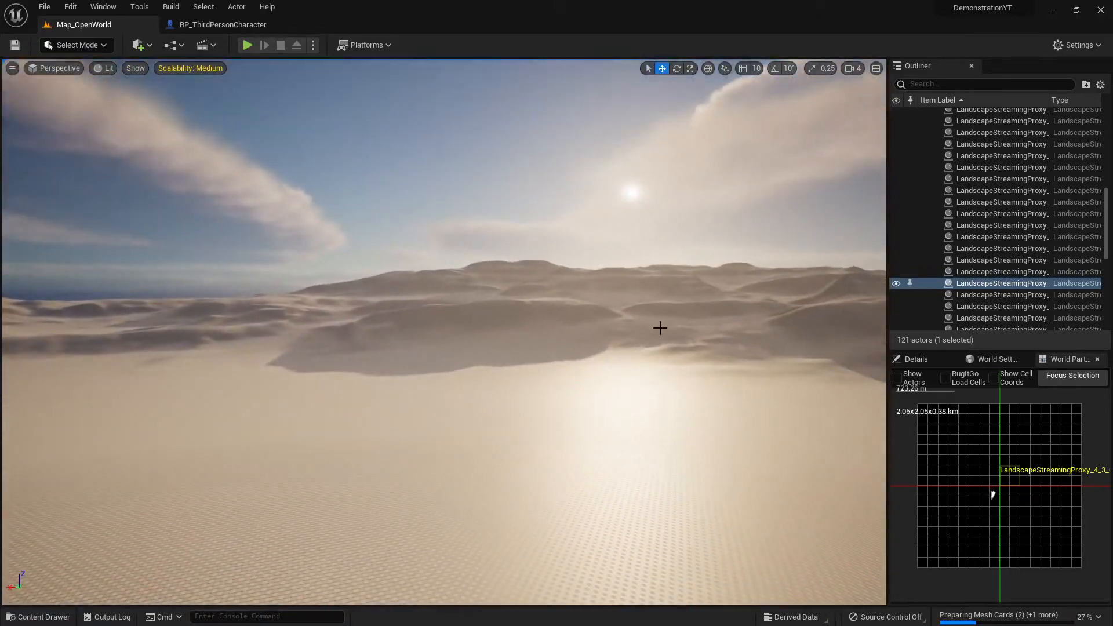
# Highlight LandscapeStreamingProxy_3_5_0, then the landscape tile in the 4_3 cell.
pyautogui.moveTo(604, 355); pyautogui.dragTo(481, 405, button='right')
pyautogui.click(521, 393)
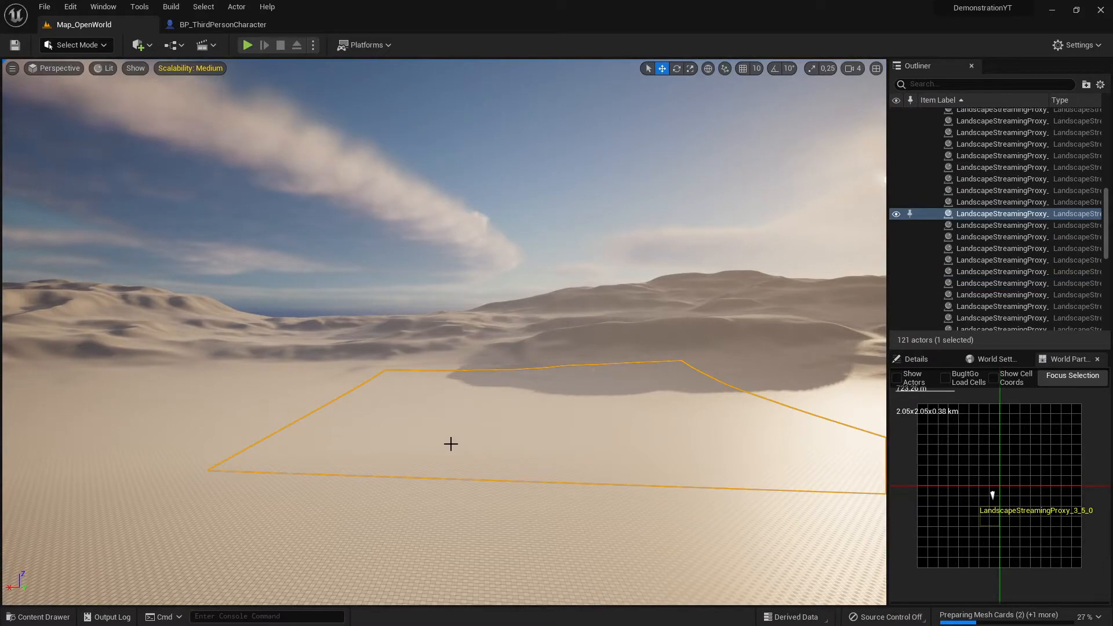
pyautogui.moveTo(551, 407); pyautogui.dragTo(399, 421, button='right')
pyautogui.click(224, 416)
pyautogui.moveTo(224, 416); pyautogui.dragTo(178, 416, button='right')
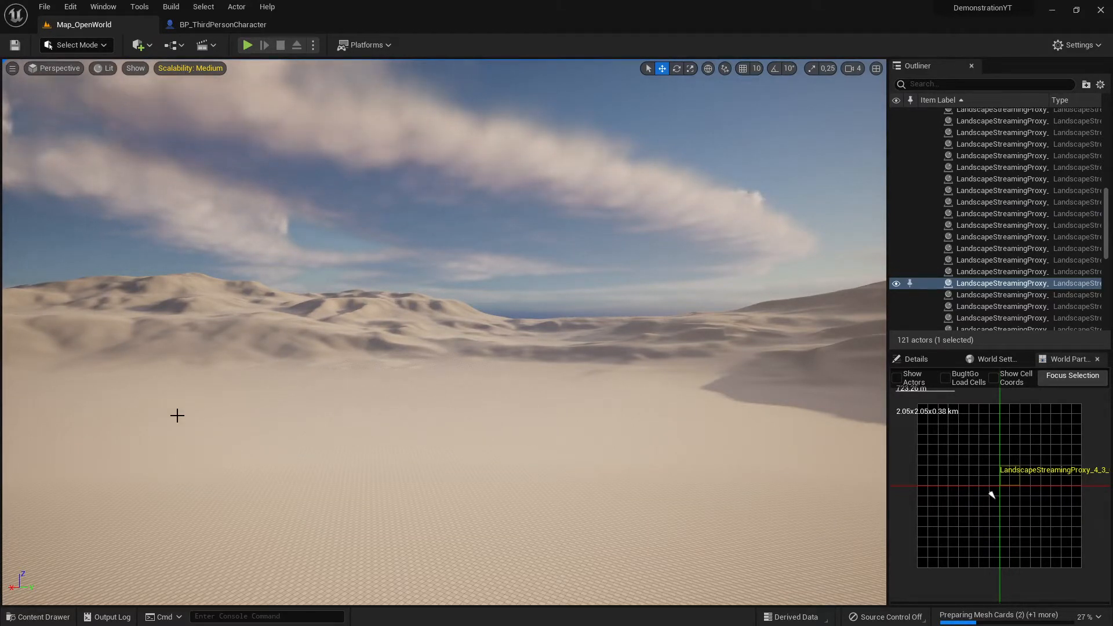
# Highlight LandscapeStreamingProxy_3_4_0 beneath the camera, then LandscapeStreamingProxy_3_5_0, and survey the terrain around them.
pyautogui.moveTo(178, 416); pyautogui.dragTo(440, 432, button='right')
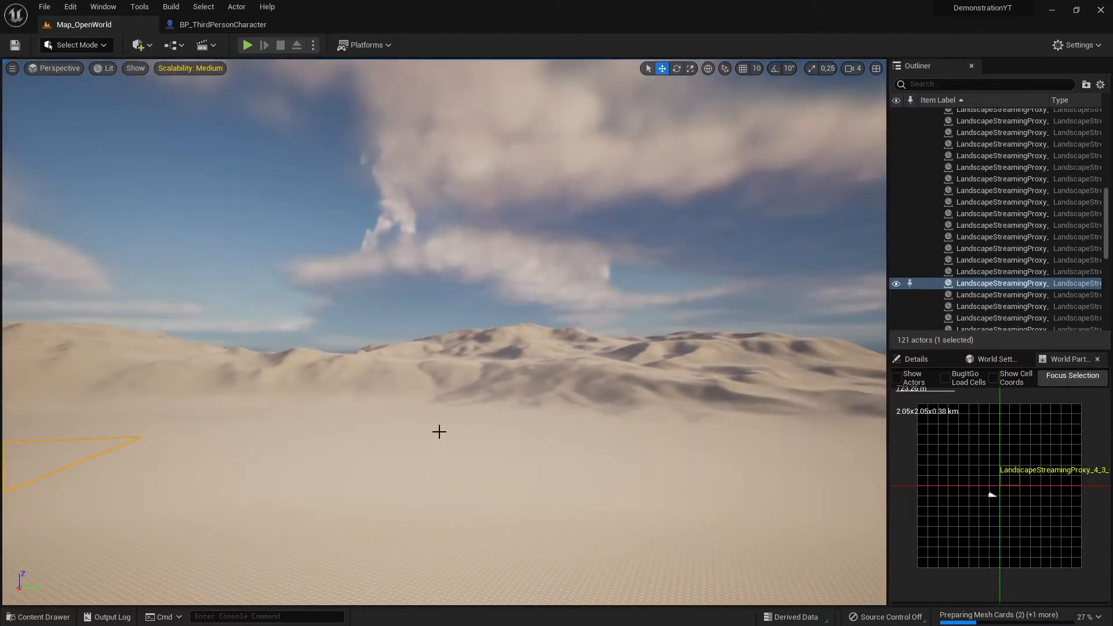
pyautogui.moveTo(229, 408); pyautogui.dragTo(284, 467, button='right')
pyautogui.click(443, 416)
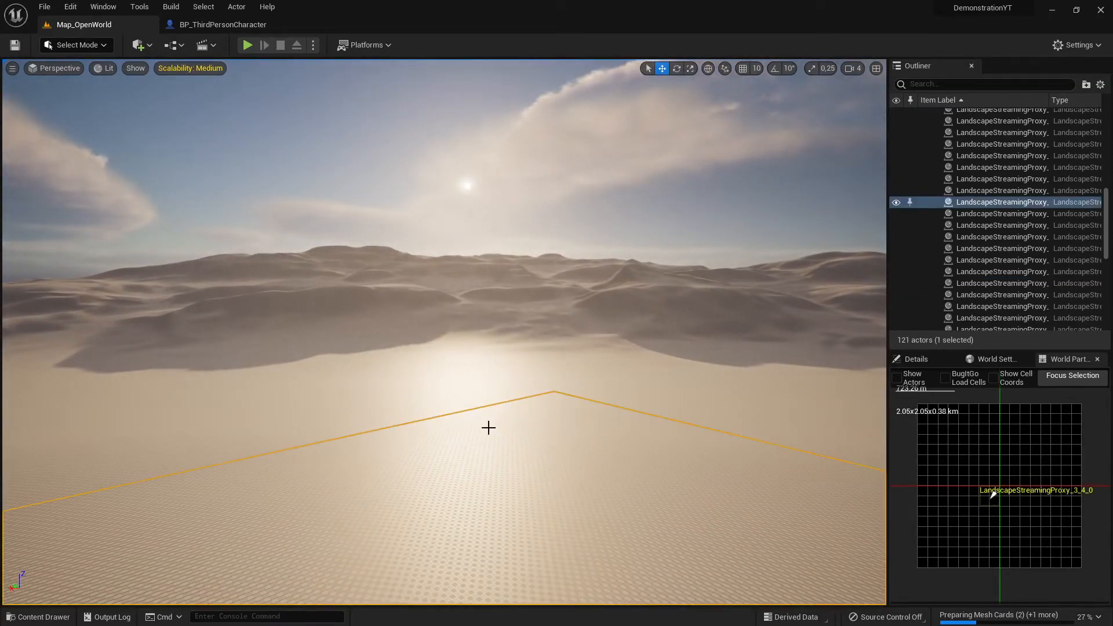
pyautogui.moveTo(488, 427); pyautogui.dragTo(536, 402, button='right')
pyautogui.click(479, 365)
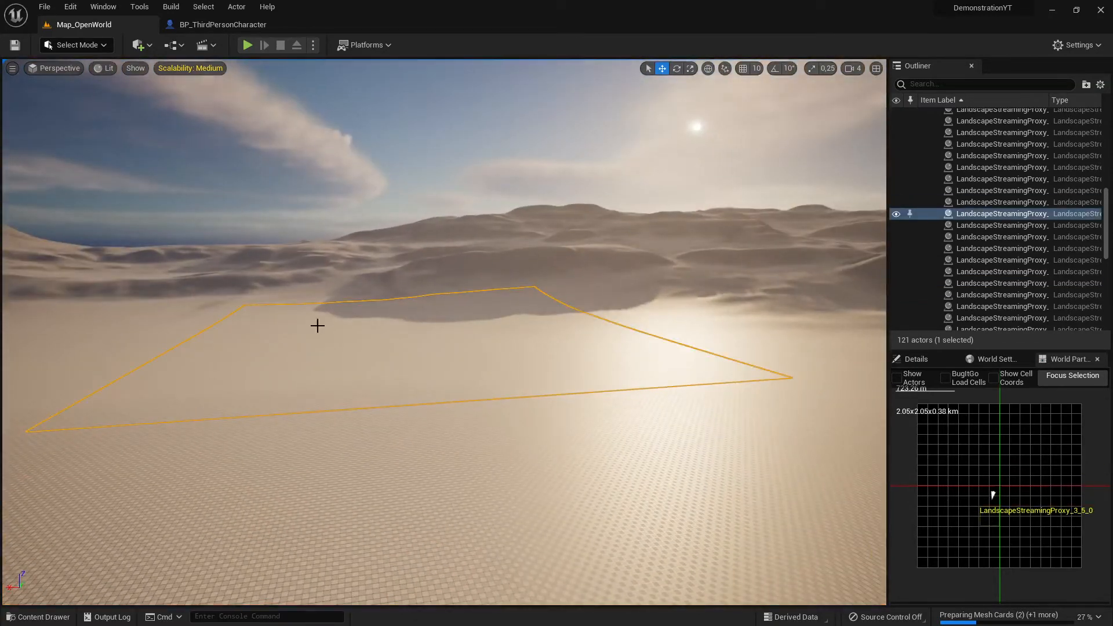
pyautogui.moveTo(543, 339); pyautogui.dragTo(395, 373, button='right')
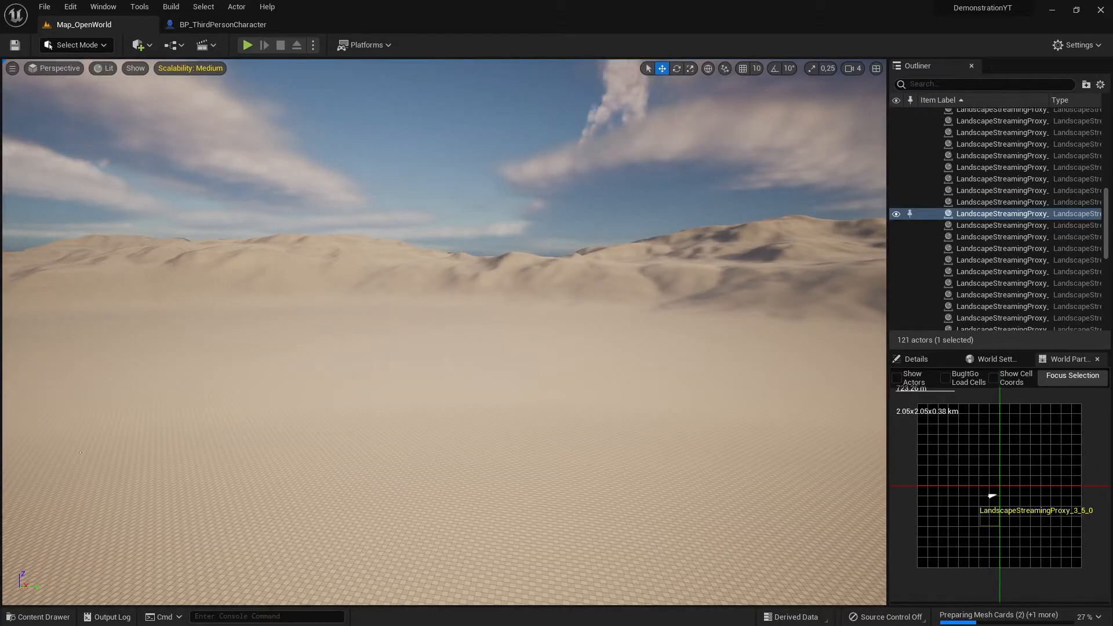
pyautogui.moveTo(444, 332); pyautogui.dragTo(565, 331, button='right')
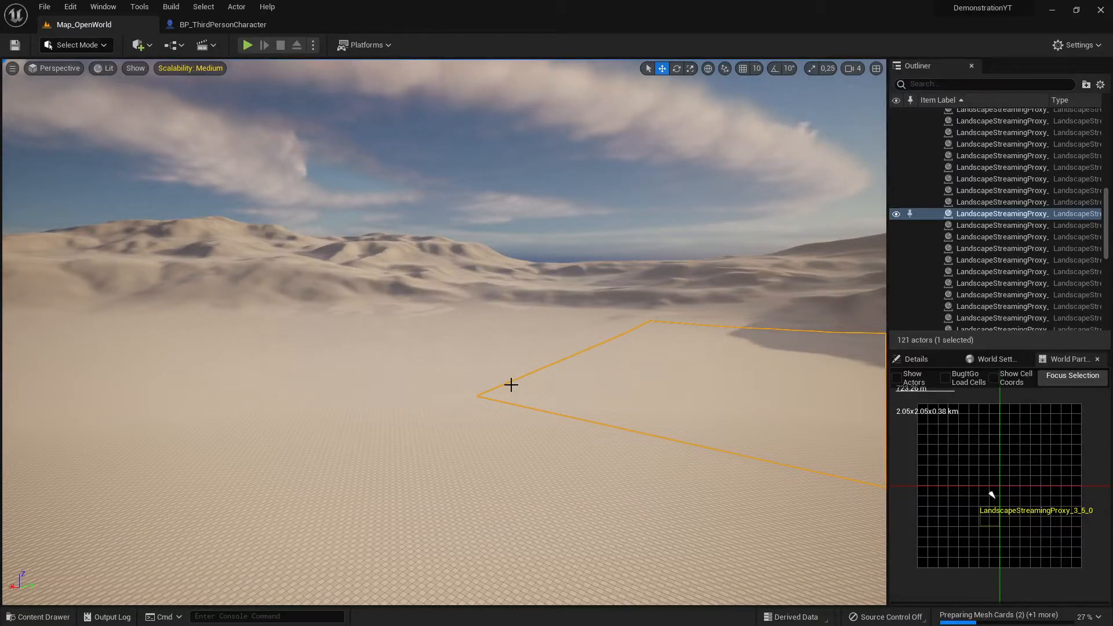
# Look around the terrain from beside the outlined LandscapeStreamingProxy_3_5_0 tile, examining the tile and the neighbouring ground.
pyautogui.moveTo(511, 385); pyautogui.dragTo(487, 363, button='right')
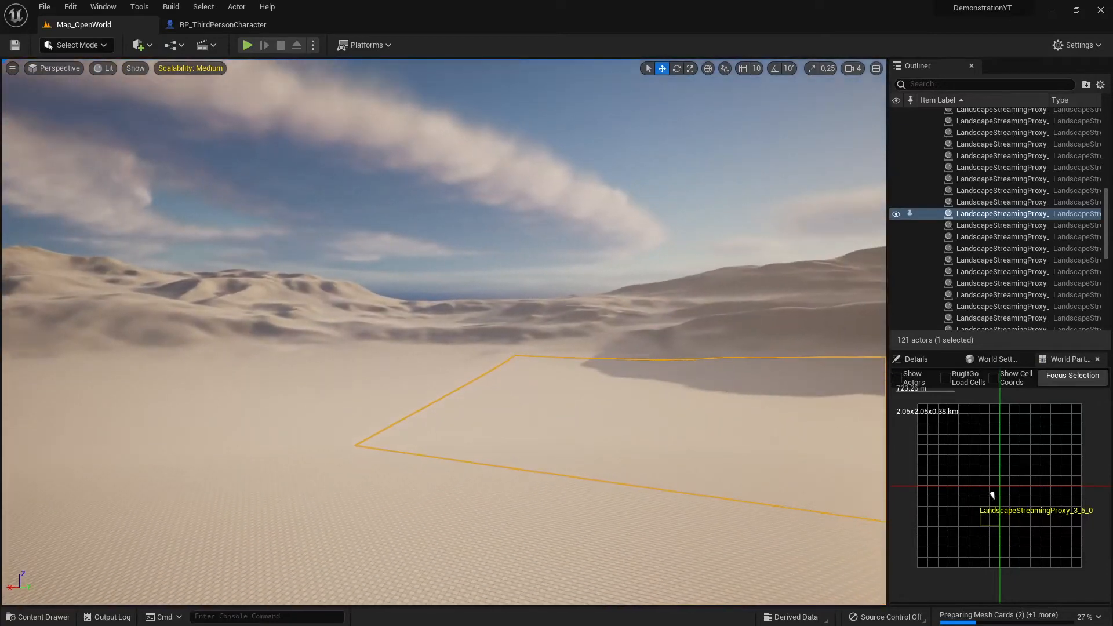
pyautogui.moveTo(596, 394)
pyautogui.mouseDown(button='right')
pyautogui.moveTo(482, 401)
pyautogui.moveTo(604, 401)
pyautogui.mouseUp(button='right')
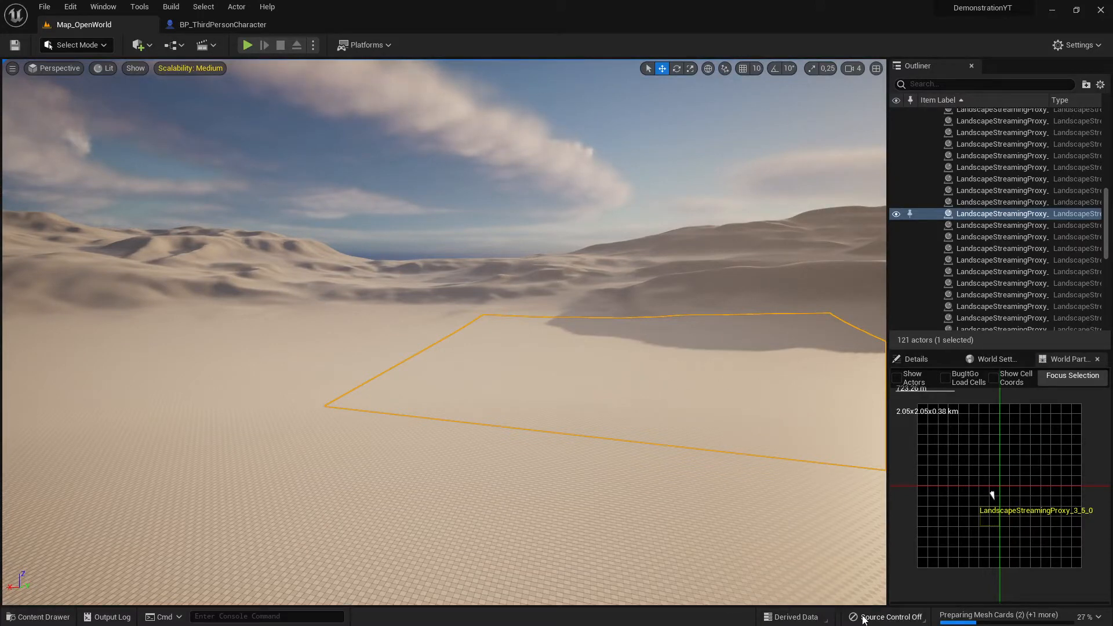
pyautogui.moveTo(532, 390); pyautogui.dragTo(421, 391, button='right')
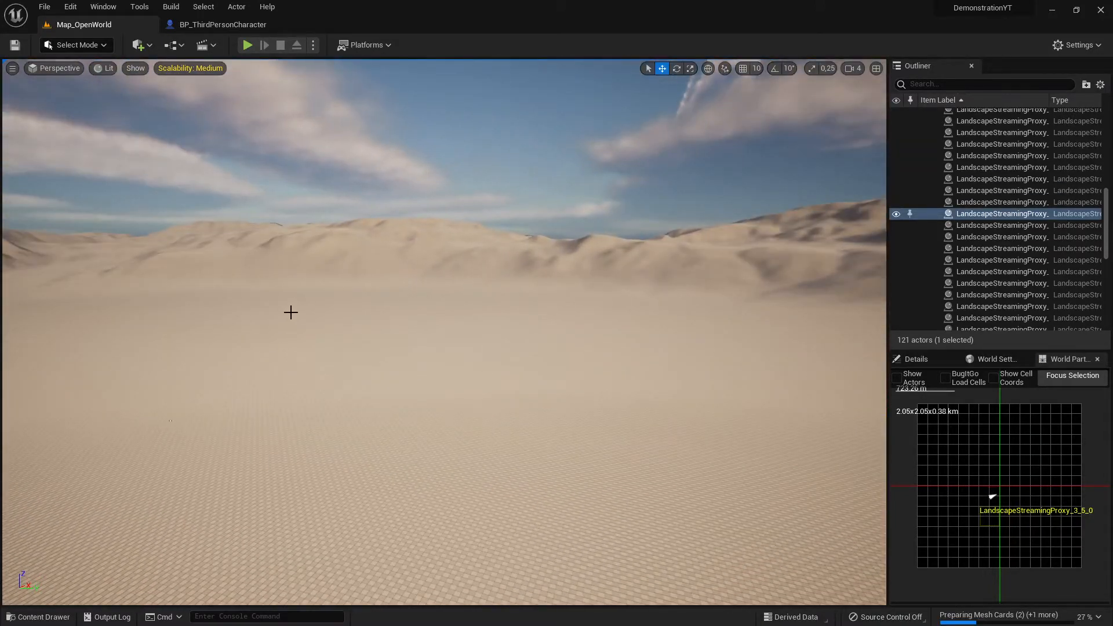
pyautogui.moveTo(297, 378); pyautogui.dragTo(372, 360, button='right')
pyautogui.moveTo(603, 439); pyautogui.dragTo(748, 438, button='right')
pyautogui.moveTo(520, 431); pyautogui.dragTo(638, 445, button='right')
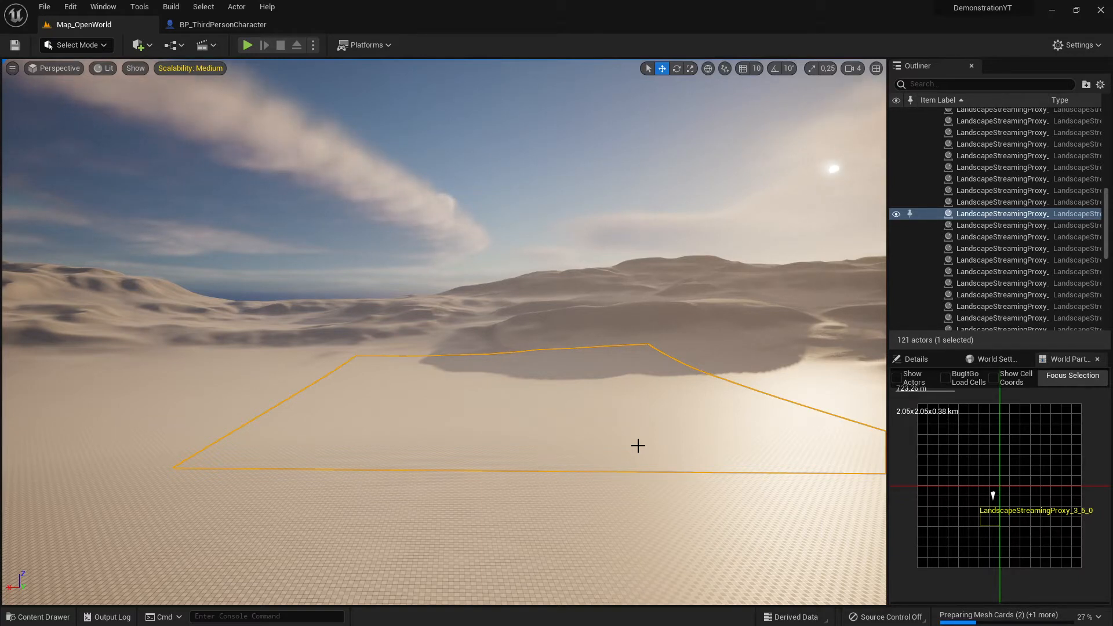
pyautogui.moveTo(608, 420); pyautogui.dragTo(469, 387, button='right')
pyautogui.moveTo(548, 424)
pyautogui.mouseDown(button='right')
pyautogui.moveTo(594, 426)
pyautogui.moveTo(538, 421)
pyautogui.mouseUp(button='right')
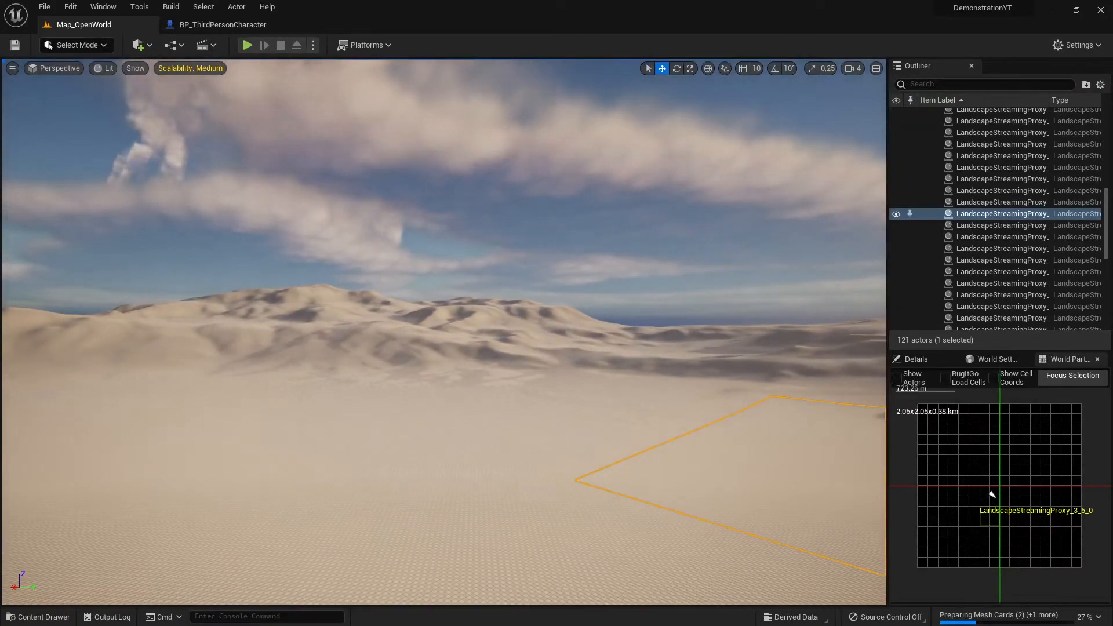
# Fly the camera forward over the near edge of the outlined tile and examine its borders and the surrounding dunes.
pyautogui.press('w')
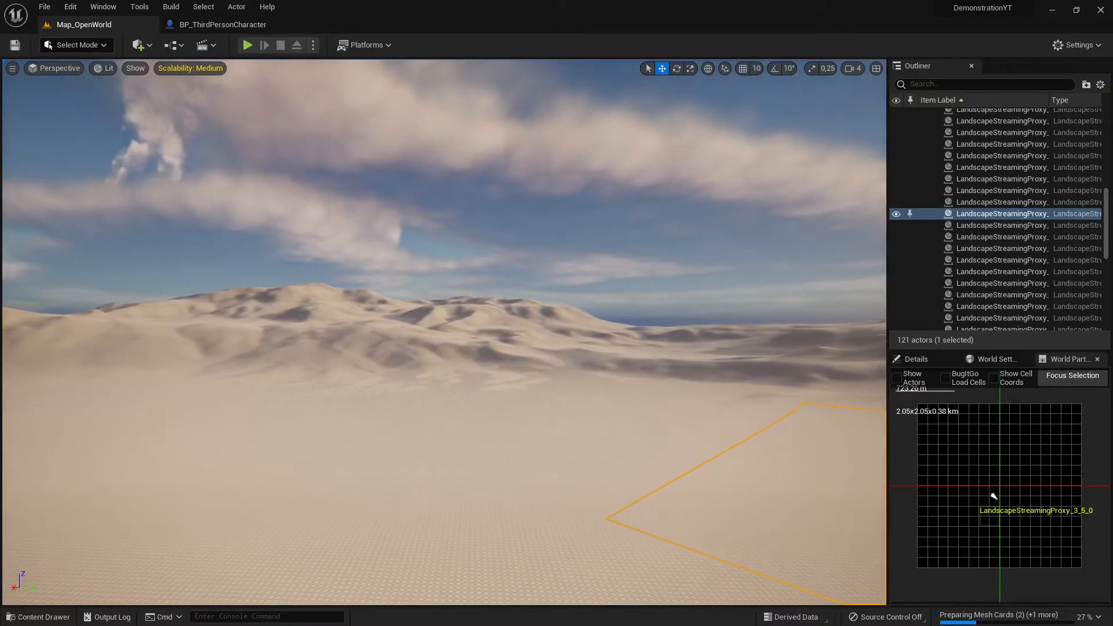
pyautogui.moveTo(538, 422); pyautogui.dragTo(616, 422, button='right')
pyautogui.press('w')
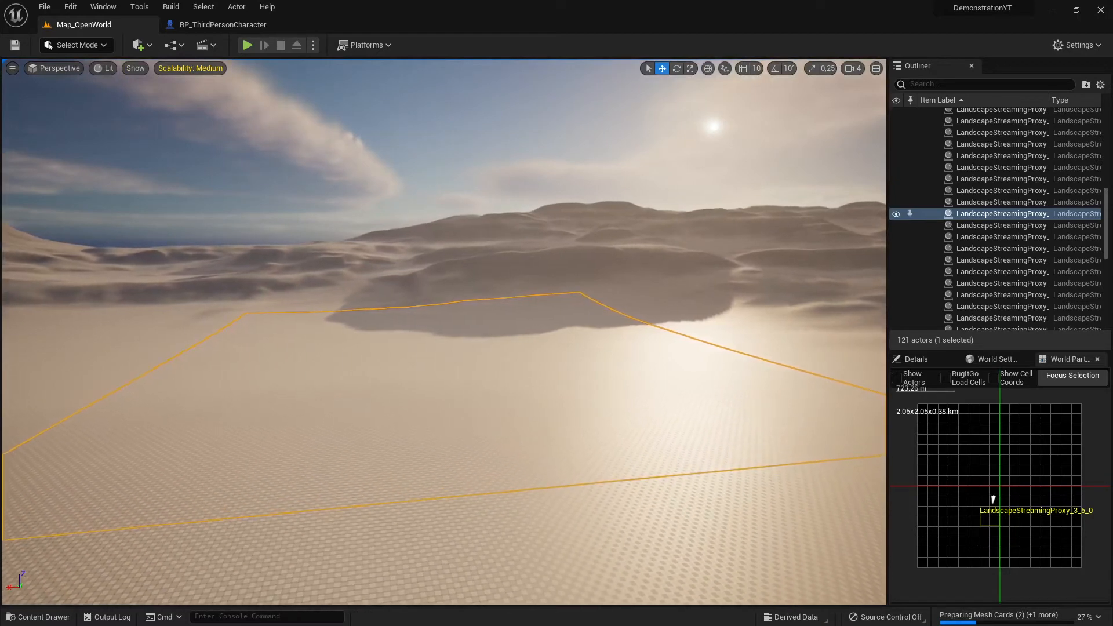
pyautogui.press('w')
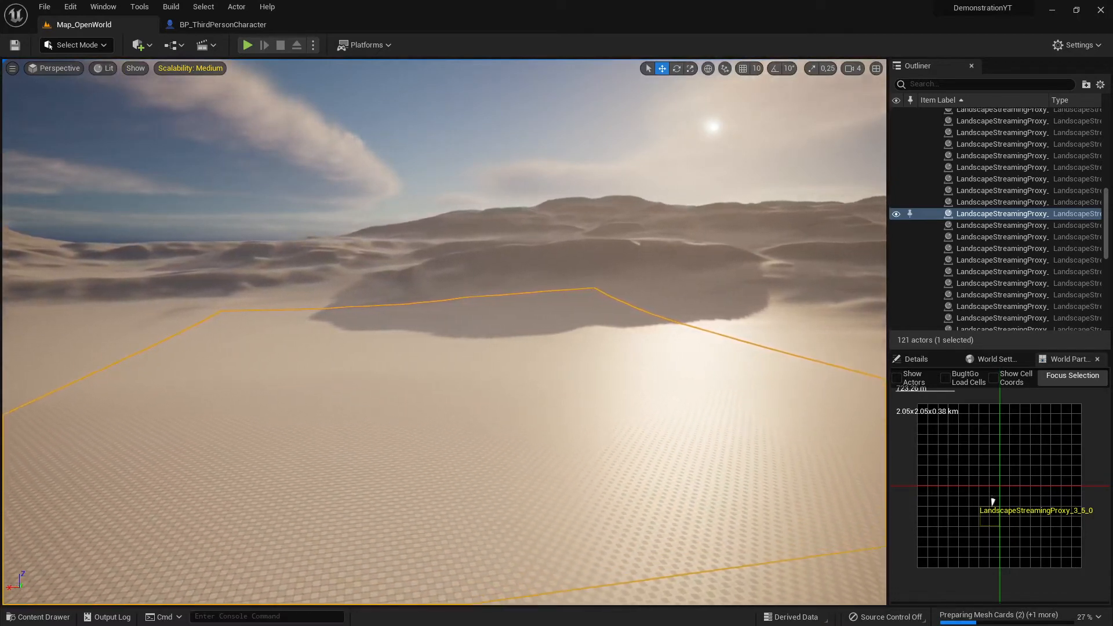
pyautogui.moveTo(544, 422); pyautogui.dragTo(500, 442, button='right')
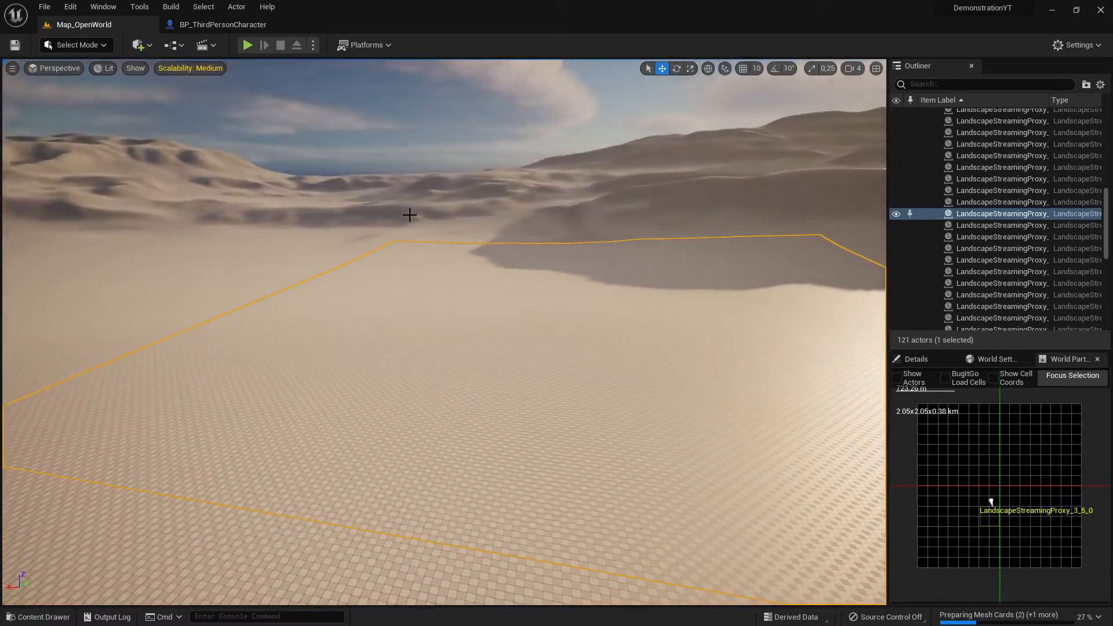
pyautogui.moveTo(381, 506); pyautogui.dragTo(556, 456, button='right')
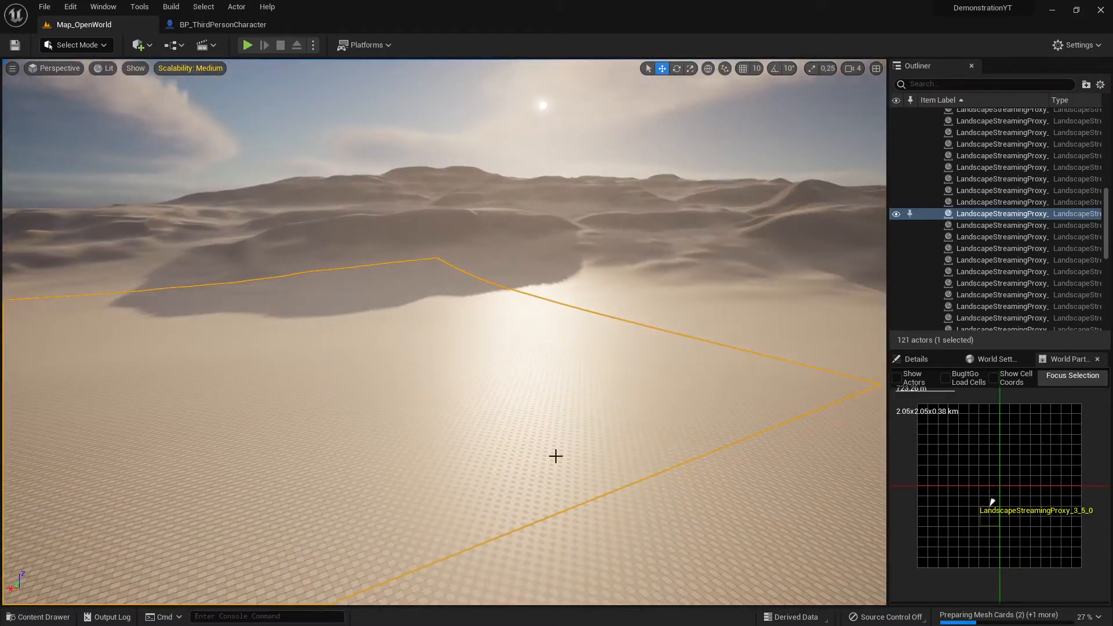
pyautogui.moveTo(495, 325); pyautogui.dragTo(417, 328, button='right')
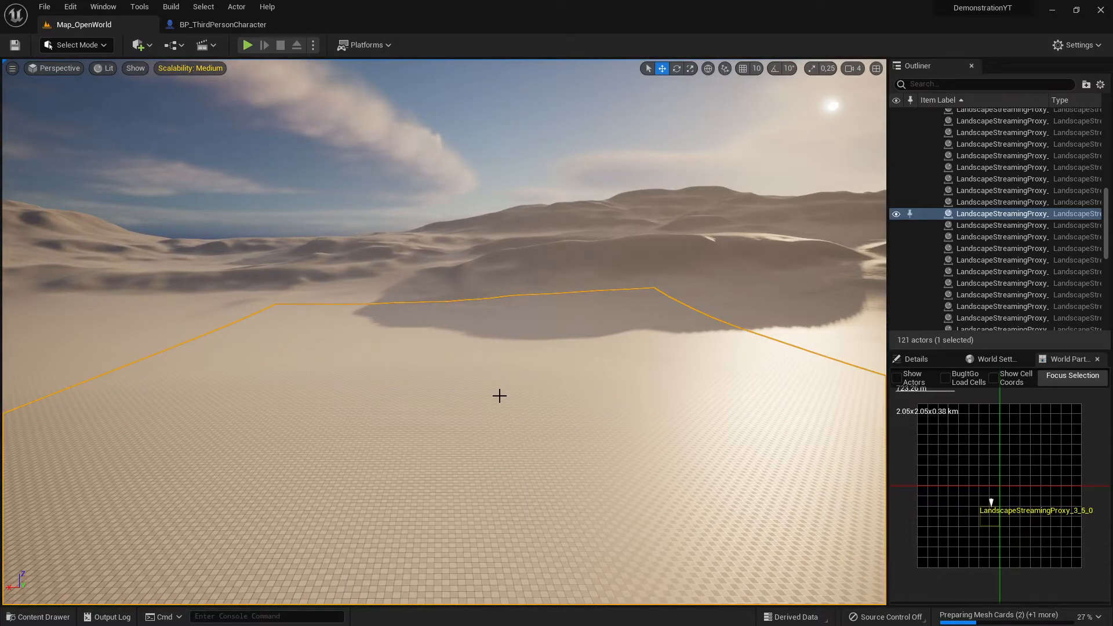
pyautogui.moveTo(467, 360)
pyautogui.mouseDown(button='right')
pyautogui.moveTo(383, 365)
pyautogui.moveTo(480, 377)
pyautogui.mouseUp(button='right')
pyautogui.moveTo(450, 283); pyautogui.dragTo(400, 293, button='right')
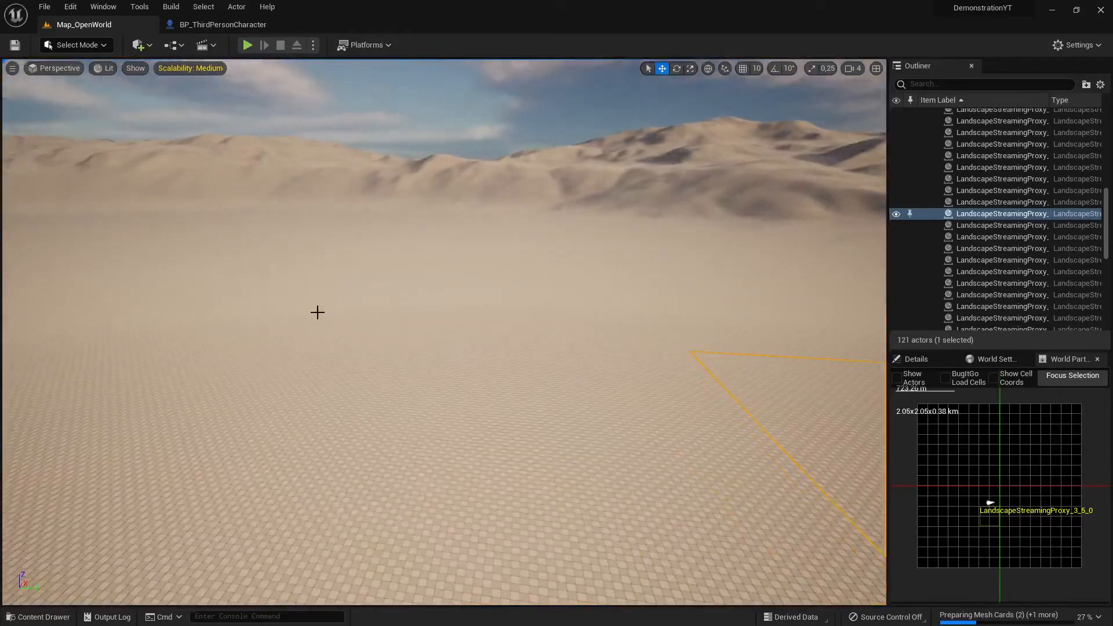
pyautogui.moveTo(531, 340); pyautogui.dragTo(771, 362, button='right')
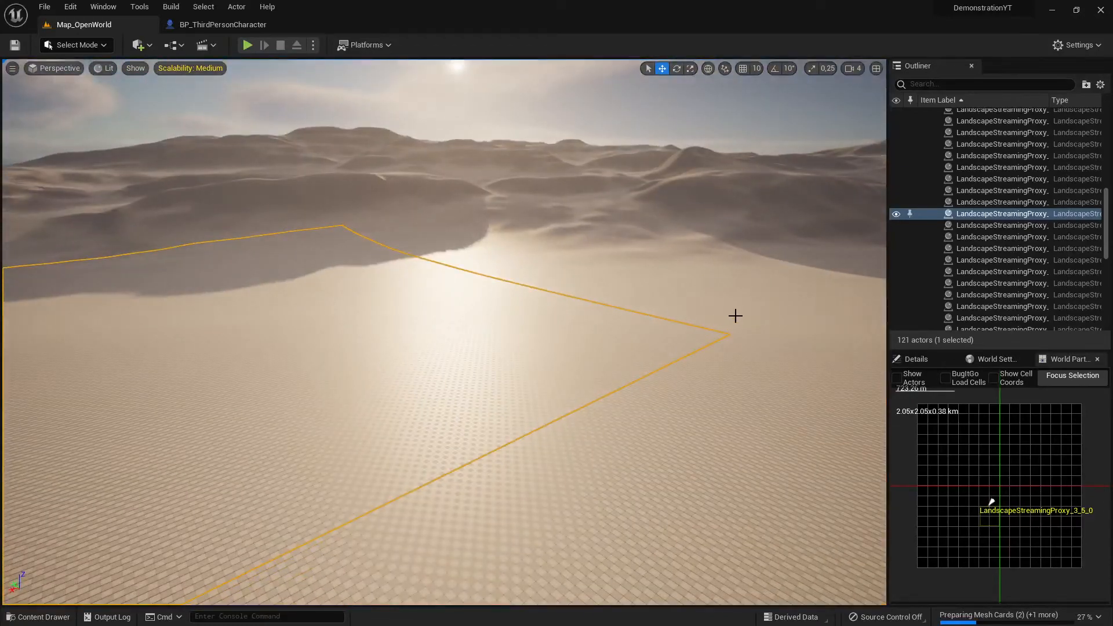
pyautogui.moveTo(710, 323); pyautogui.dragTo(676, 302, button='right')
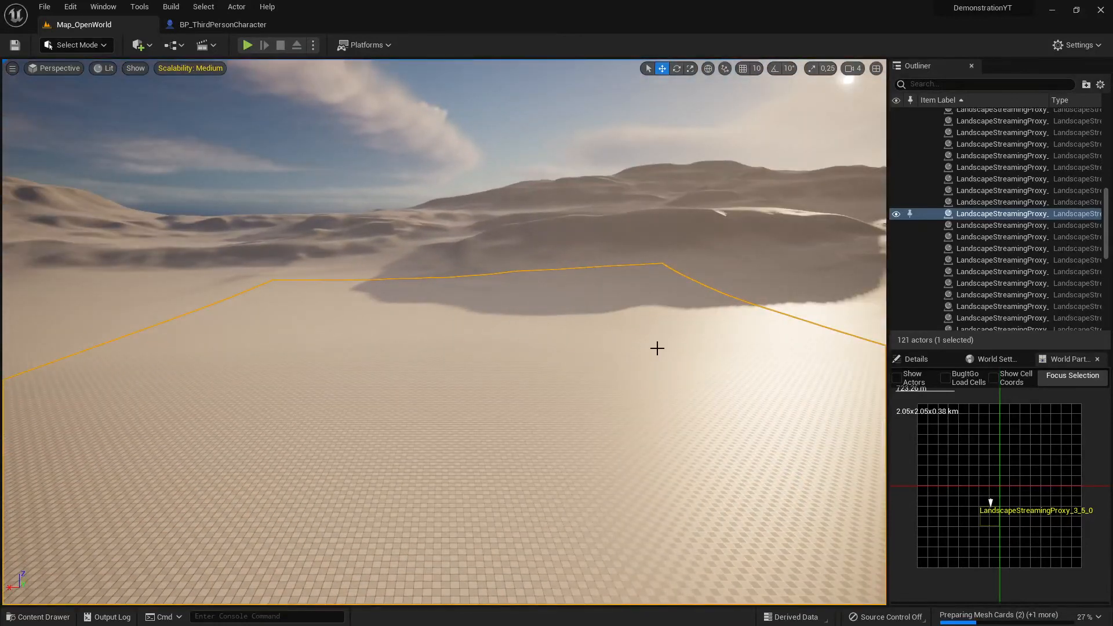
# Switch to the Chrome window with the "Large worlds in UE5" video and jump back to about 23:42.
pyautogui.hotkey('alt', 'Tab')
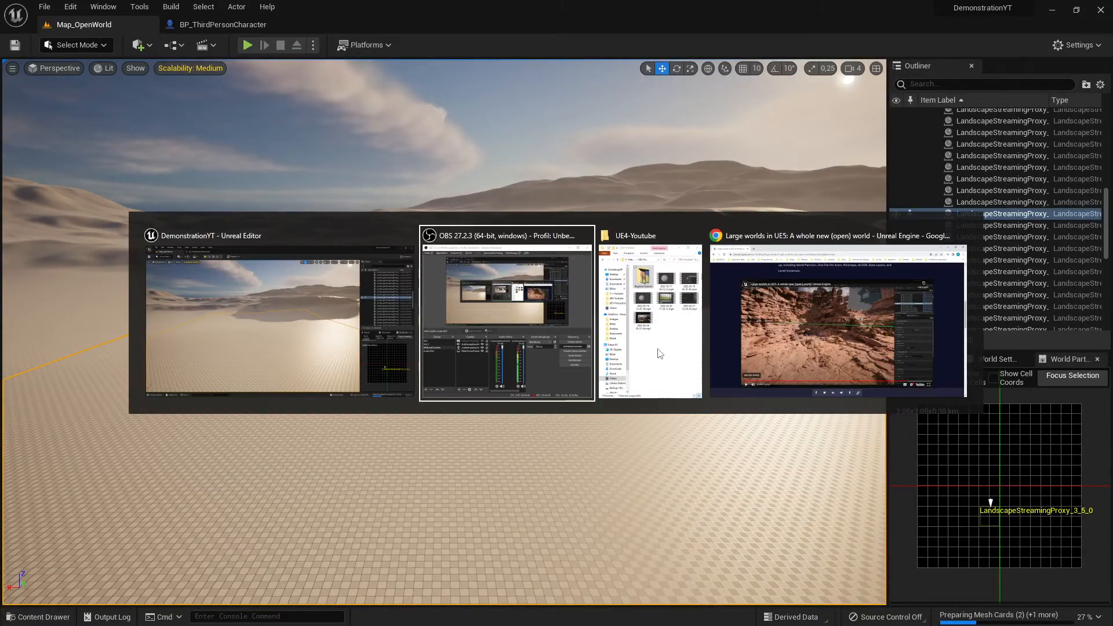
pyautogui.hotkey('alt', 'Tab')
pyautogui.hotkey('alt', 'Tab')
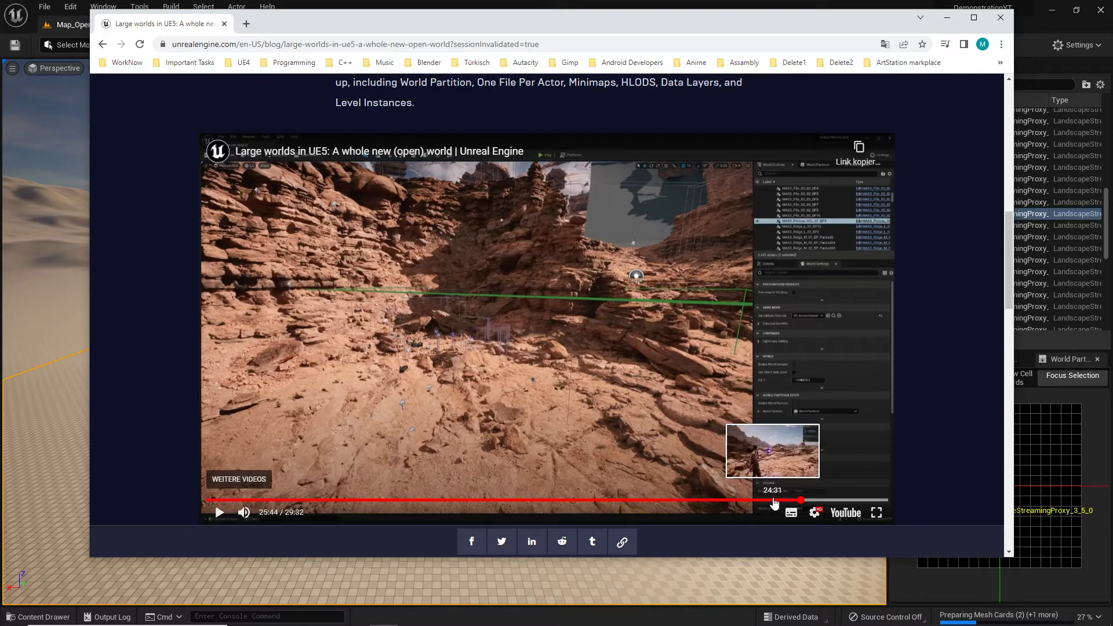
pyautogui.click(763, 501)
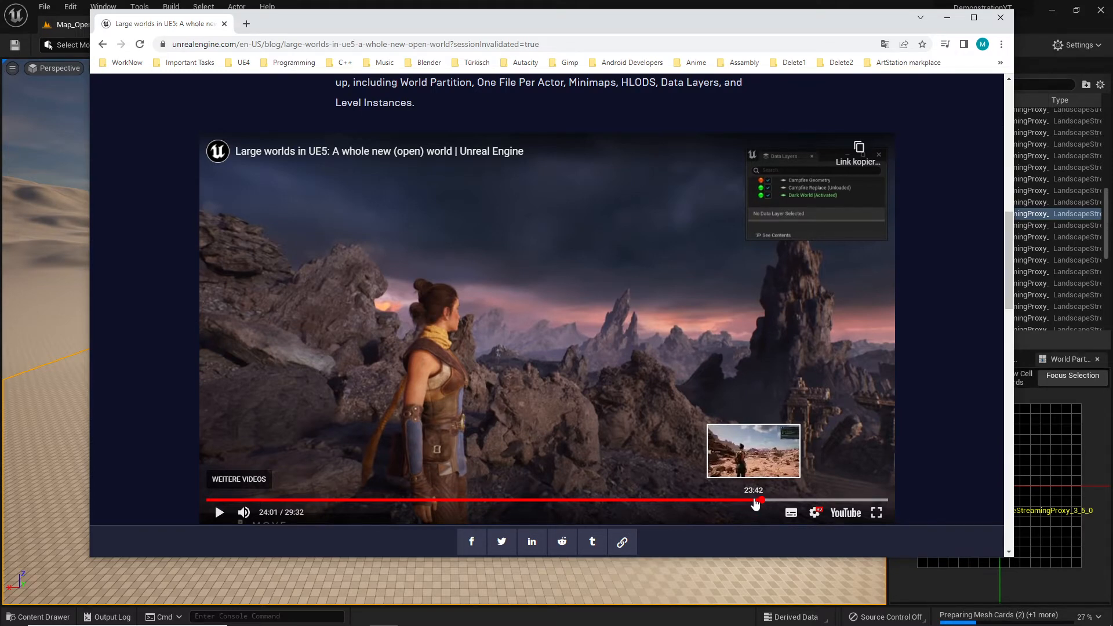
pyautogui.click(754, 500)
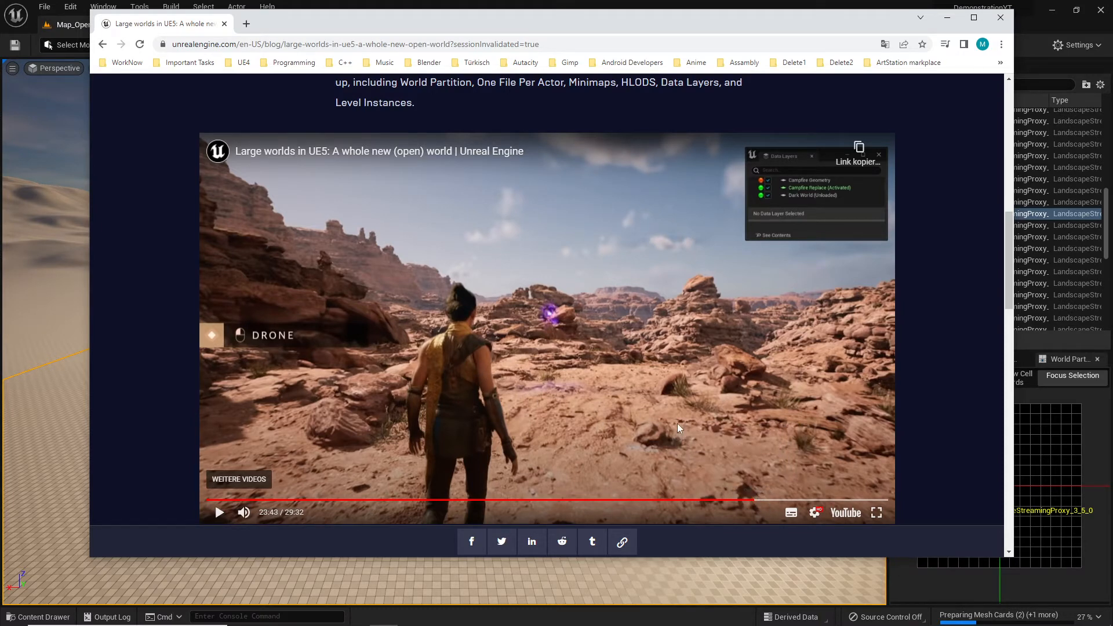
# Play the video's Data Layers demonstration through the change to the dark world and pause it there.
pyautogui.click(649, 415)
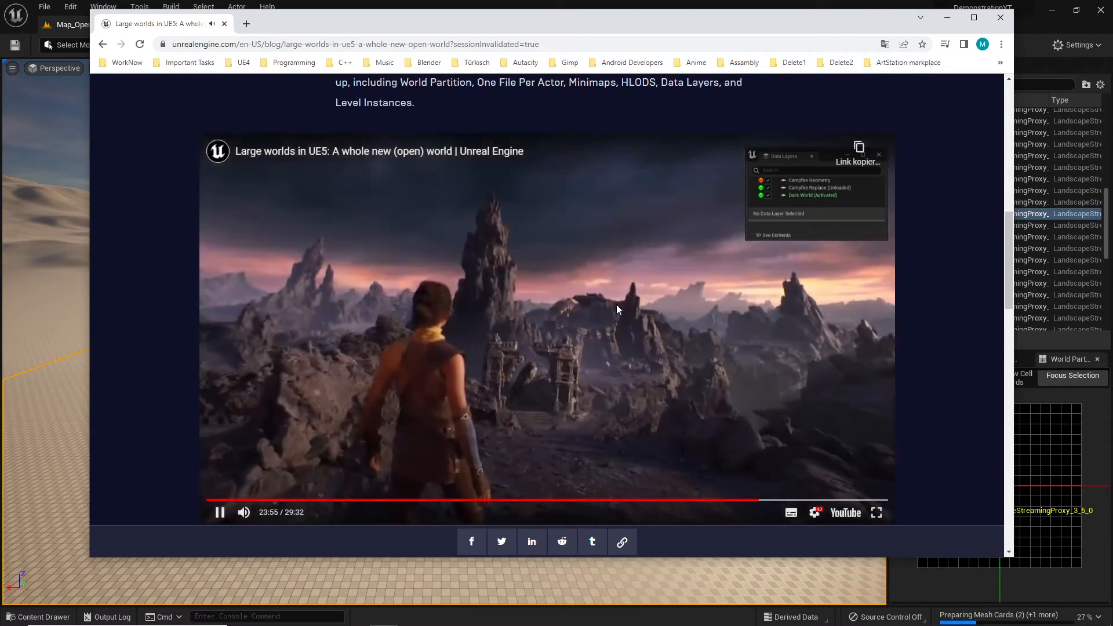
pyautogui.click(584, 341)
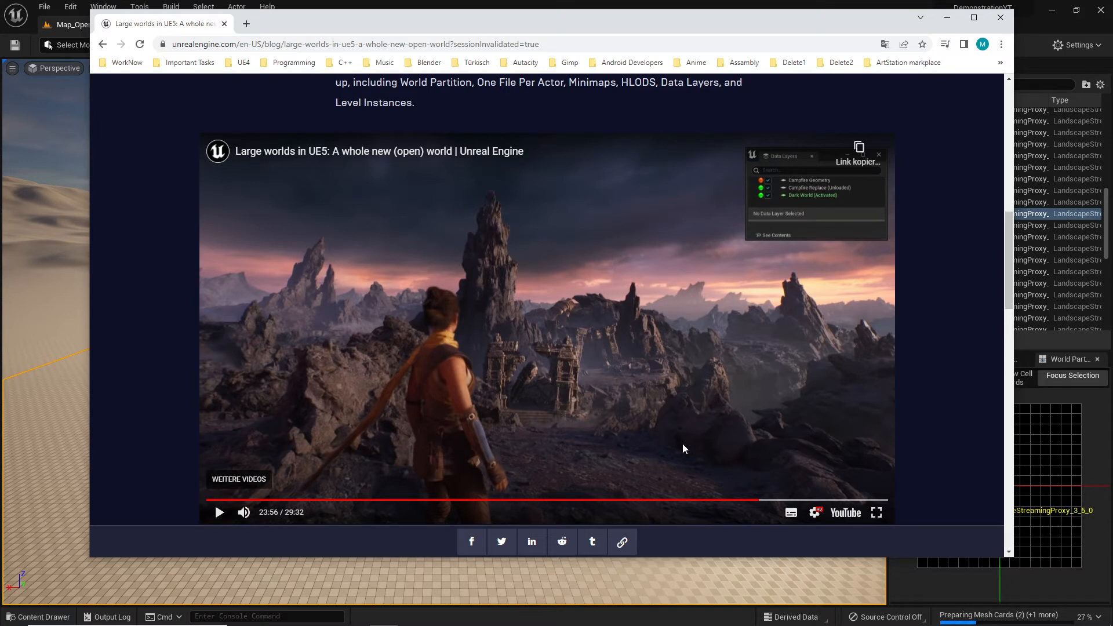
pyautogui.click(707, 457)
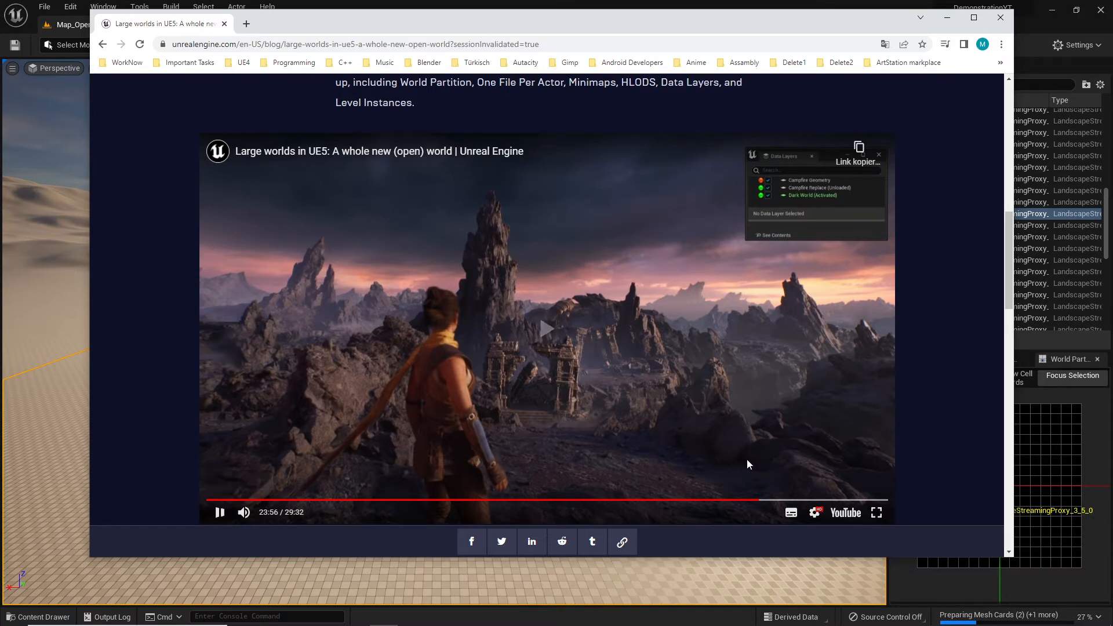
pyautogui.click(790, 428)
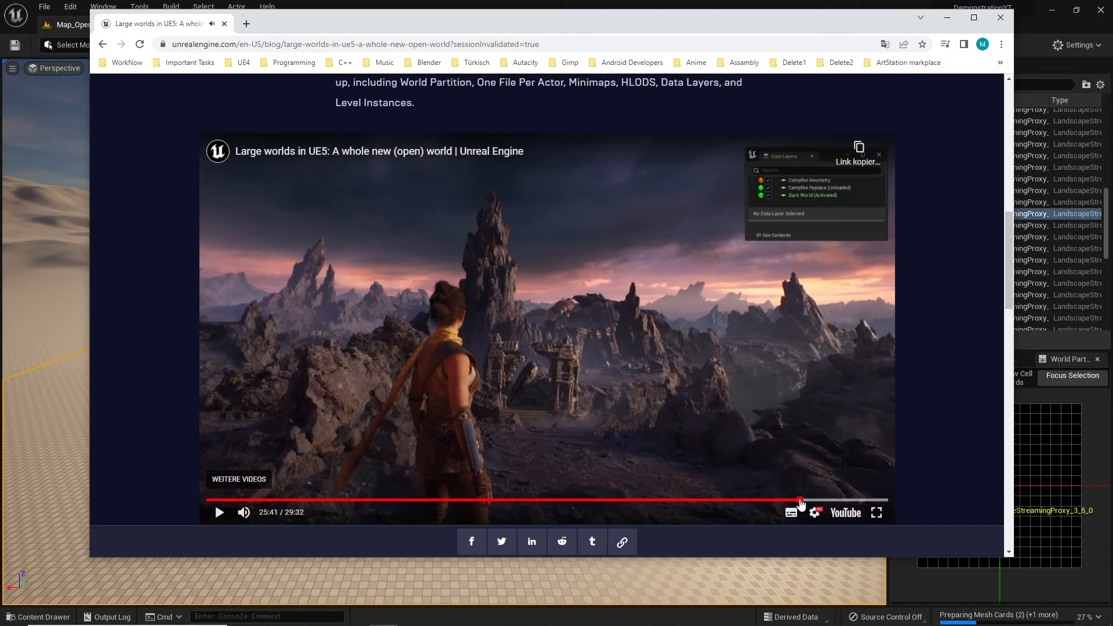
# Skim the video at about 26:50, 20:41, 16:31 and 9:20, and minimize the browser to return to the Unreal Editor.
pyautogui.click(826, 500)
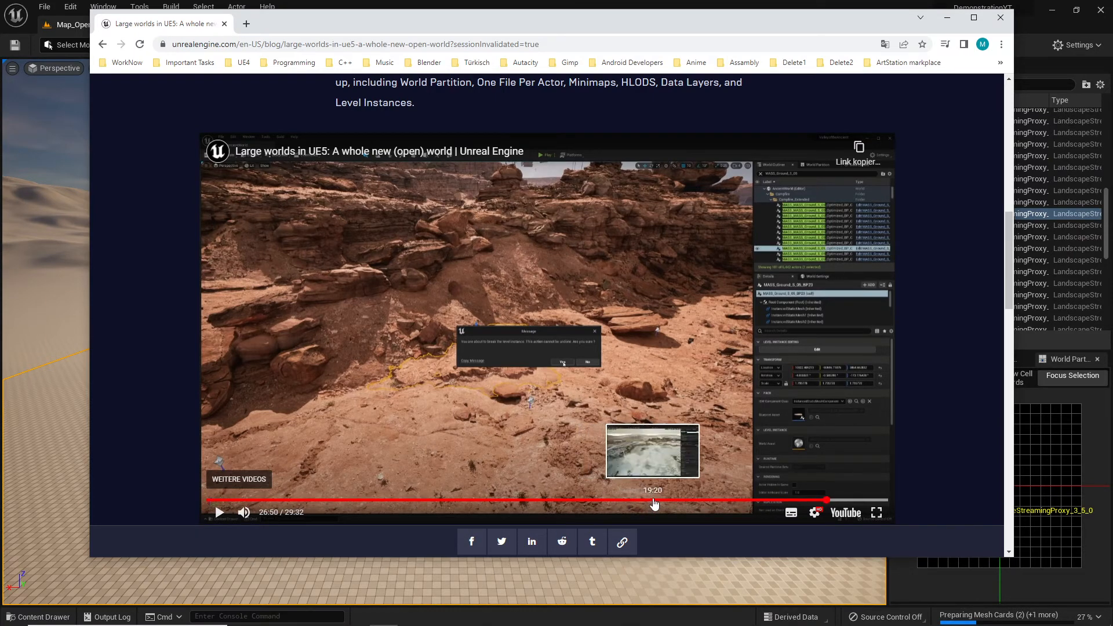
pyautogui.click(686, 501)
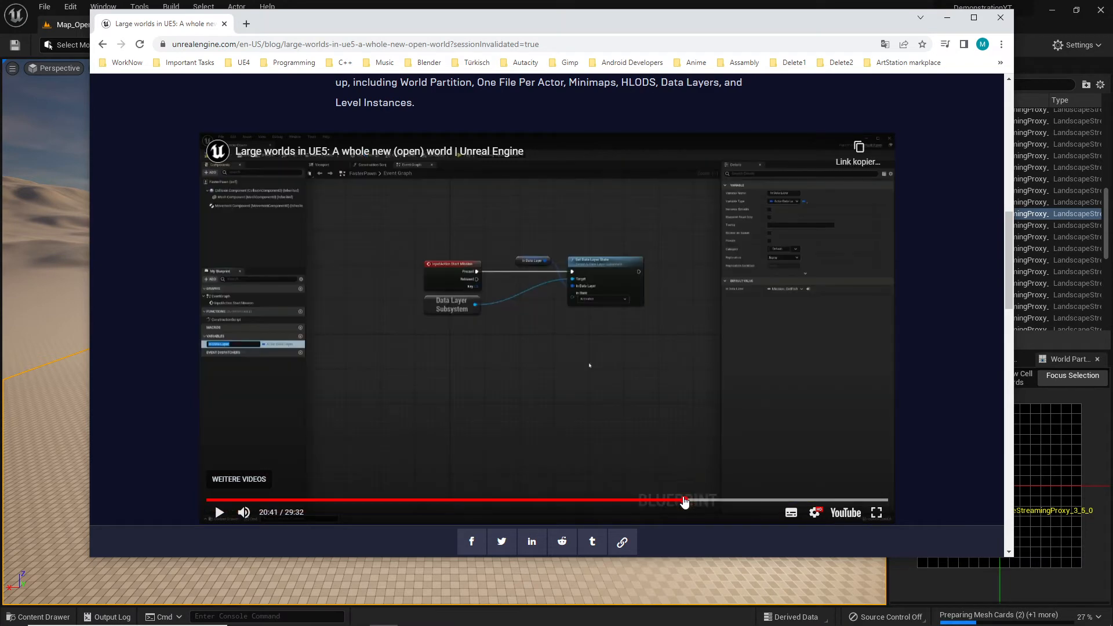
pyautogui.click(589, 501)
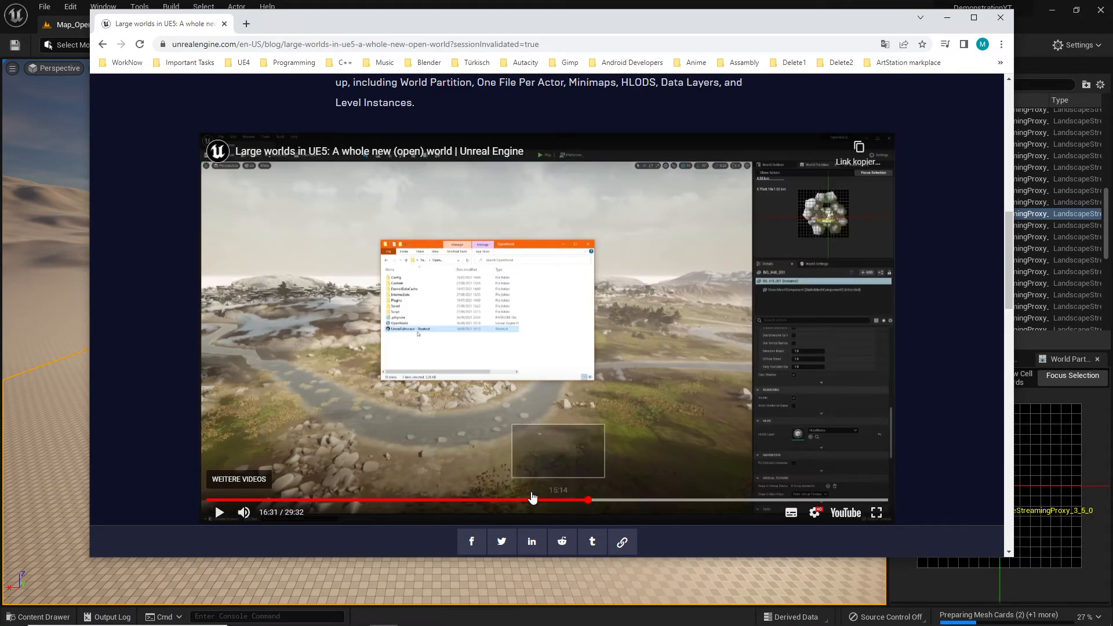
pyautogui.click(423, 501)
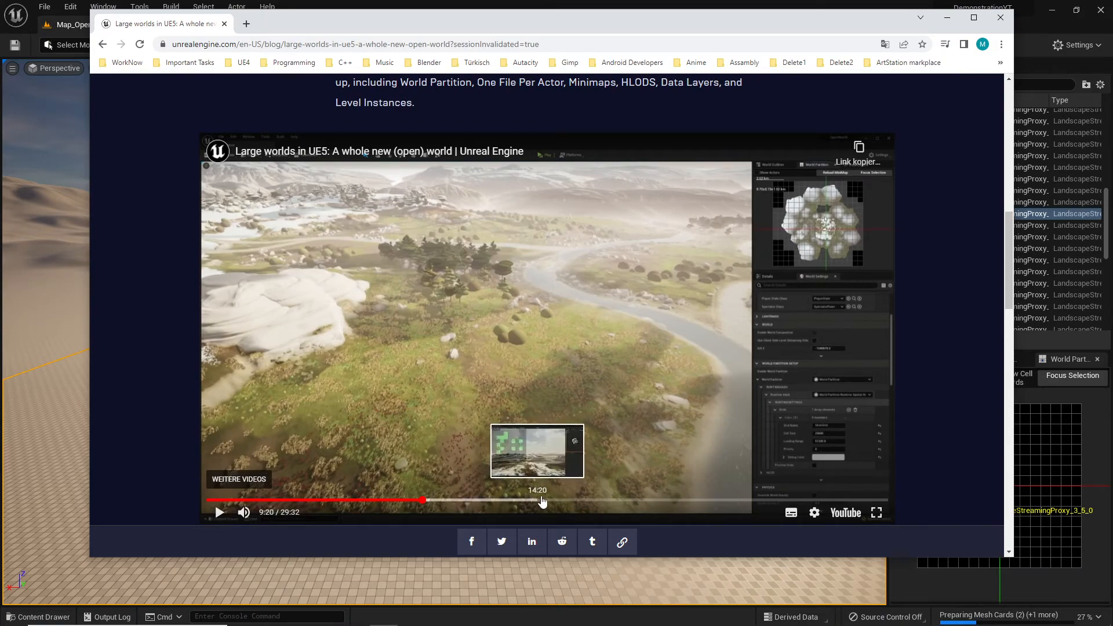
pyautogui.click(945, 17)
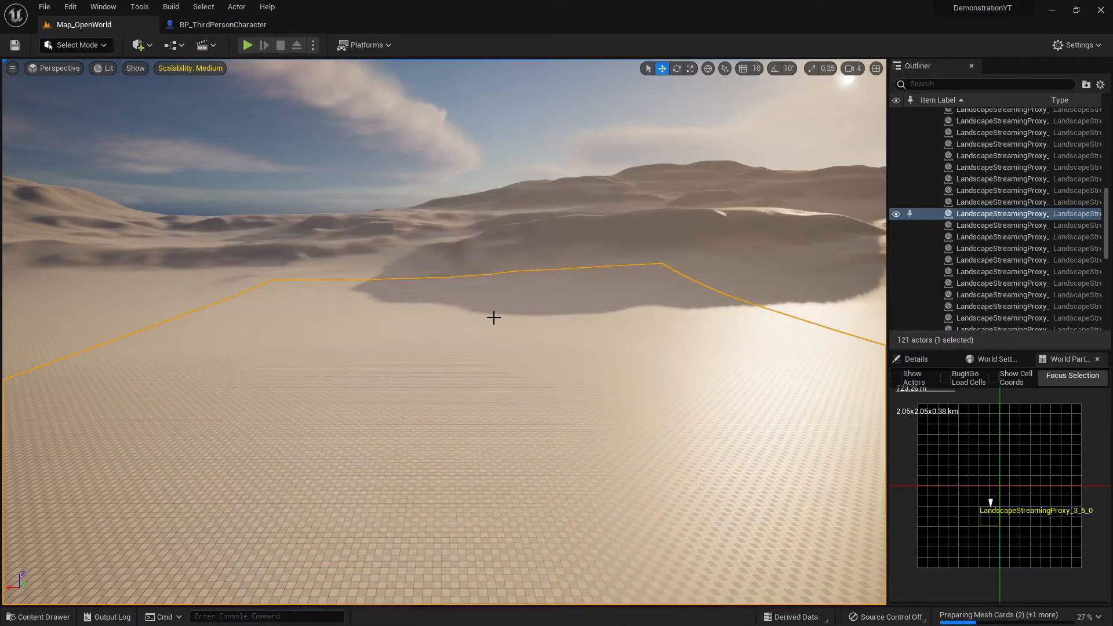
# Survey the open world landscape in several directions from the edge of the LandscapeStreamingProxy_3_5_0 tile.
pyautogui.moveTo(506, 321); pyautogui.dragTo(249, 275, button='right')
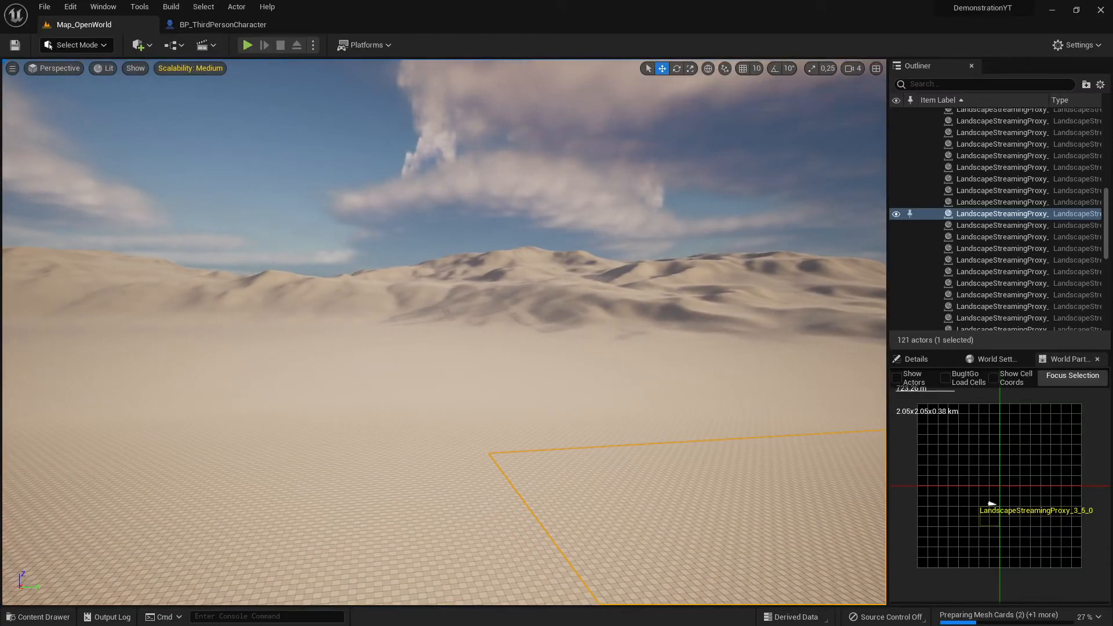
pyautogui.moveTo(249, 275); pyautogui.dragTo(150, 258, button='right')
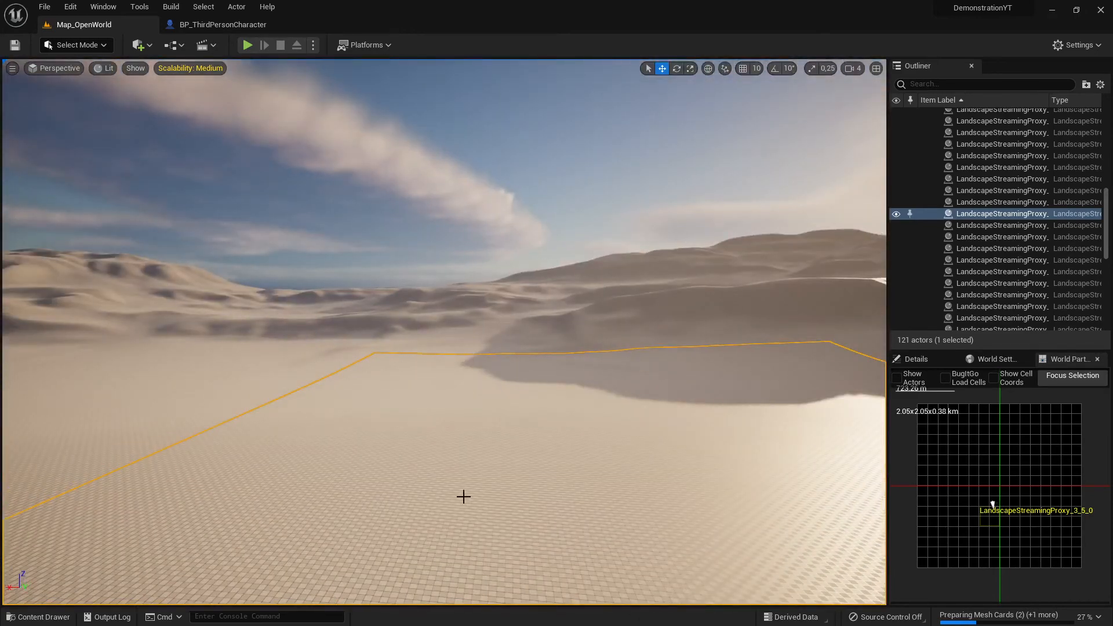
pyautogui.moveTo(594, 432); pyautogui.dragTo(475, 417, button='right')
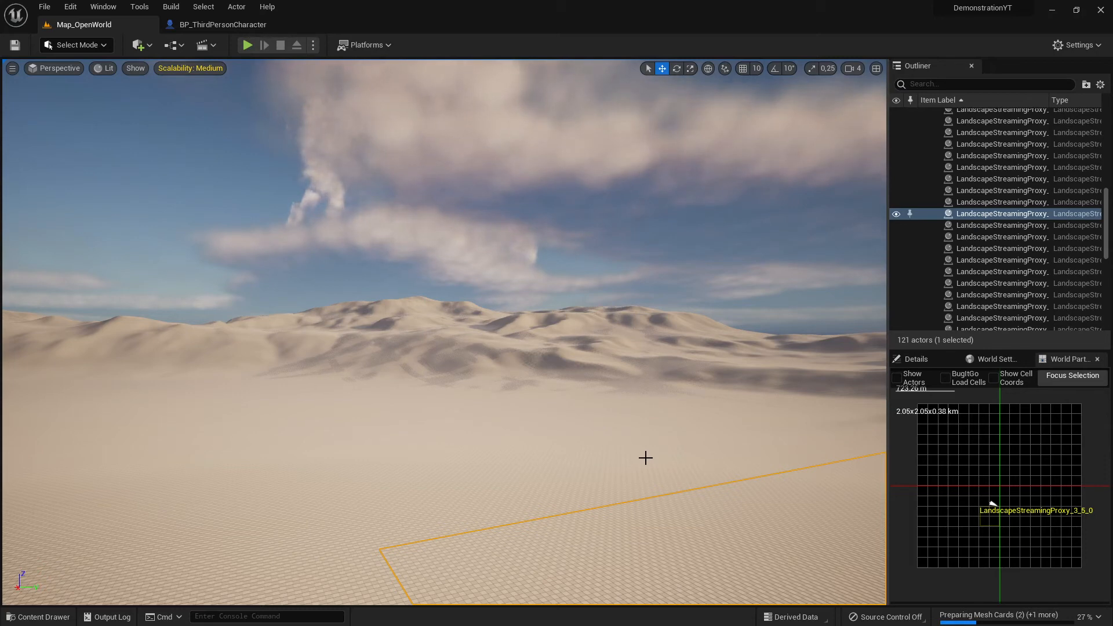
pyautogui.moveTo(571, 445); pyautogui.dragTo(881, 426, button='right')
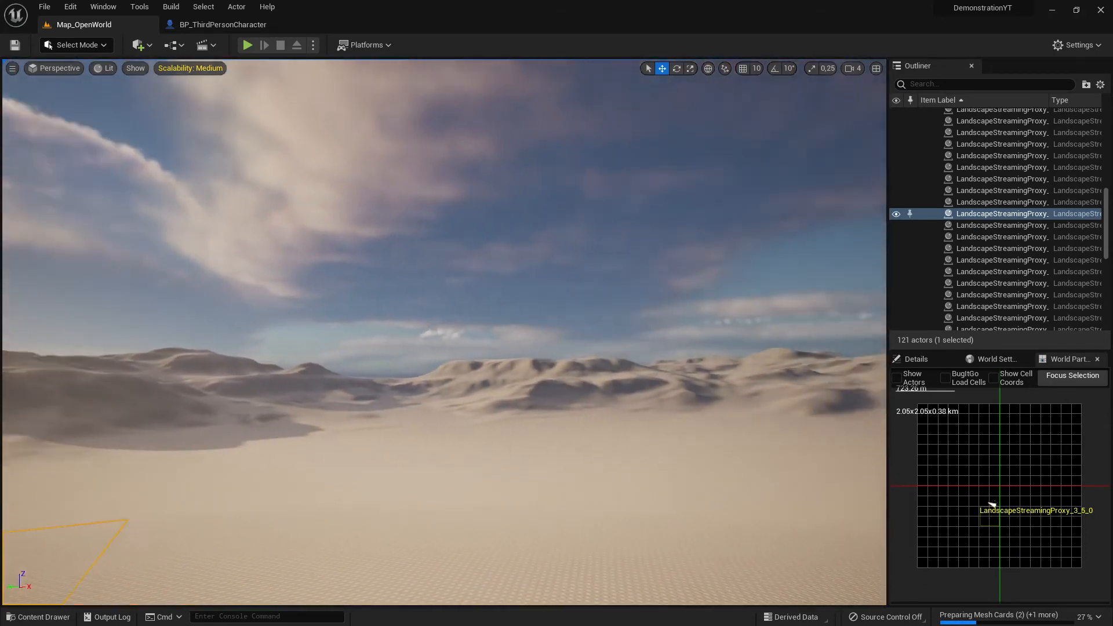
pyautogui.moveTo(126, 390)
pyautogui.mouseDown(button='right')
pyautogui.moveTo(161, 391)
pyautogui.moveTo(109, 387)
pyautogui.mouseUp(button='right')
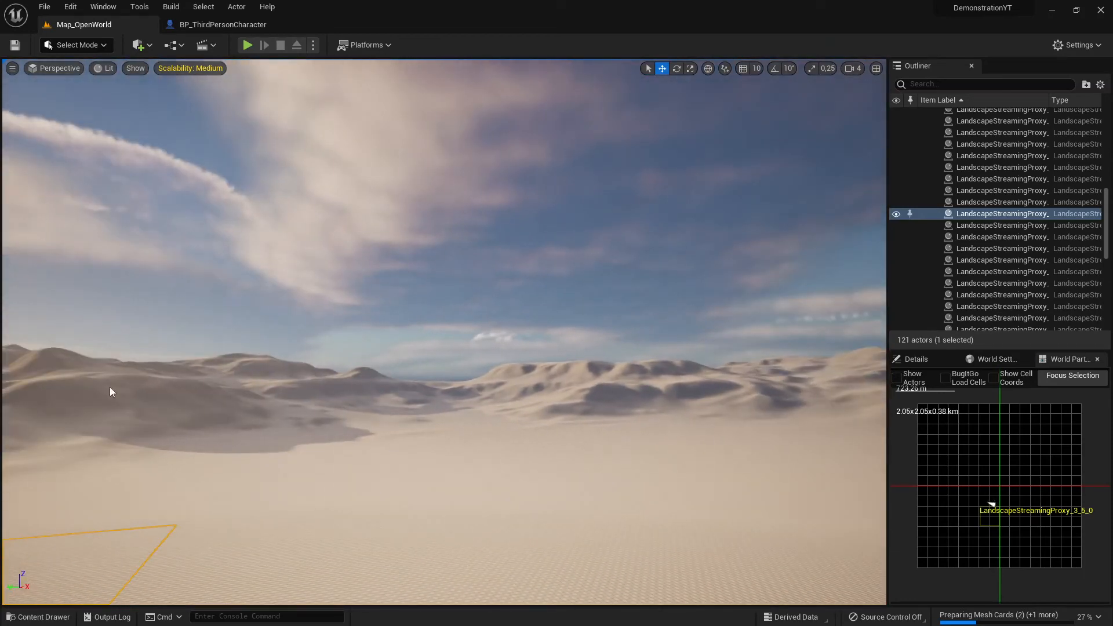
pyautogui.moveTo(433, 325); pyautogui.dragTo(336, 366, button='right')
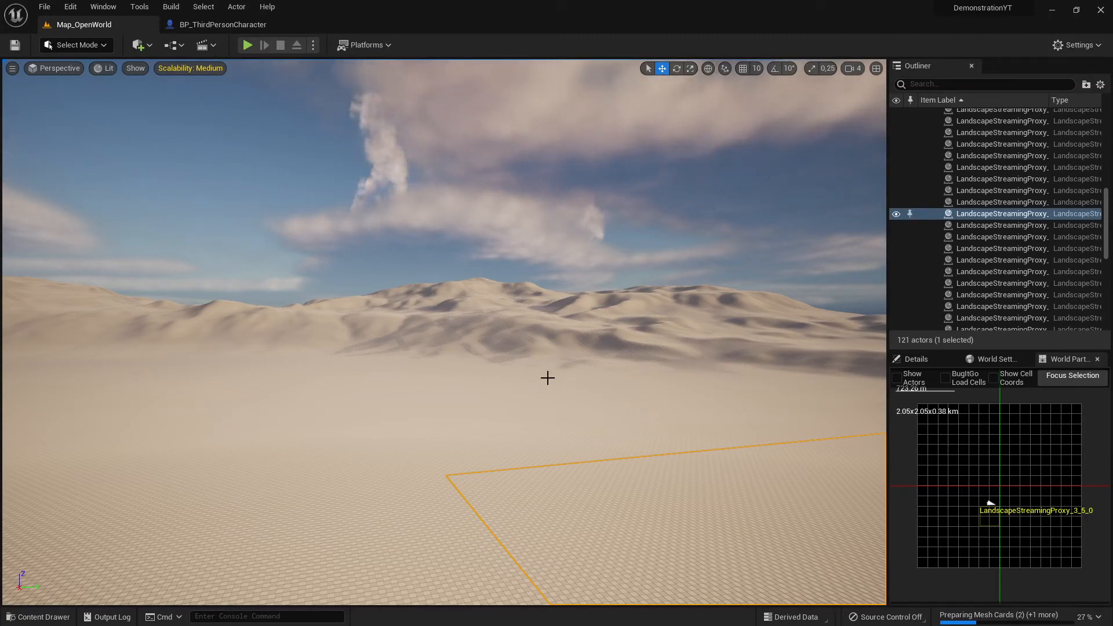
pyautogui.moveTo(512, 390); pyautogui.dragTo(638, 376, button='right')
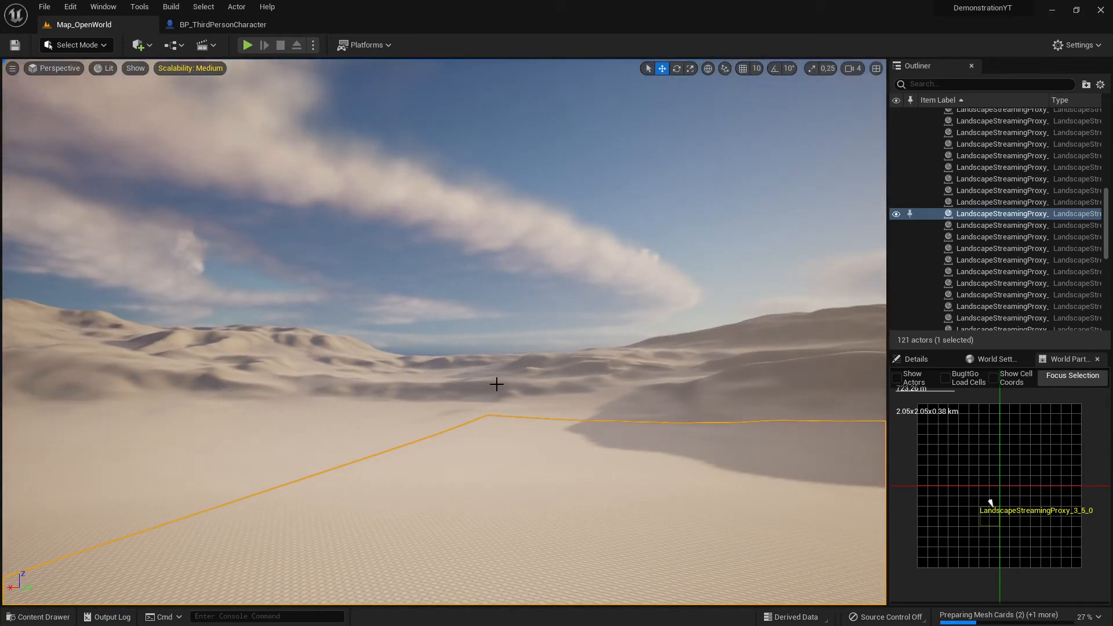
pyautogui.moveTo(497, 384); pyautogui.dragTo(397, 381, button='right')
pyautogui.press('w')
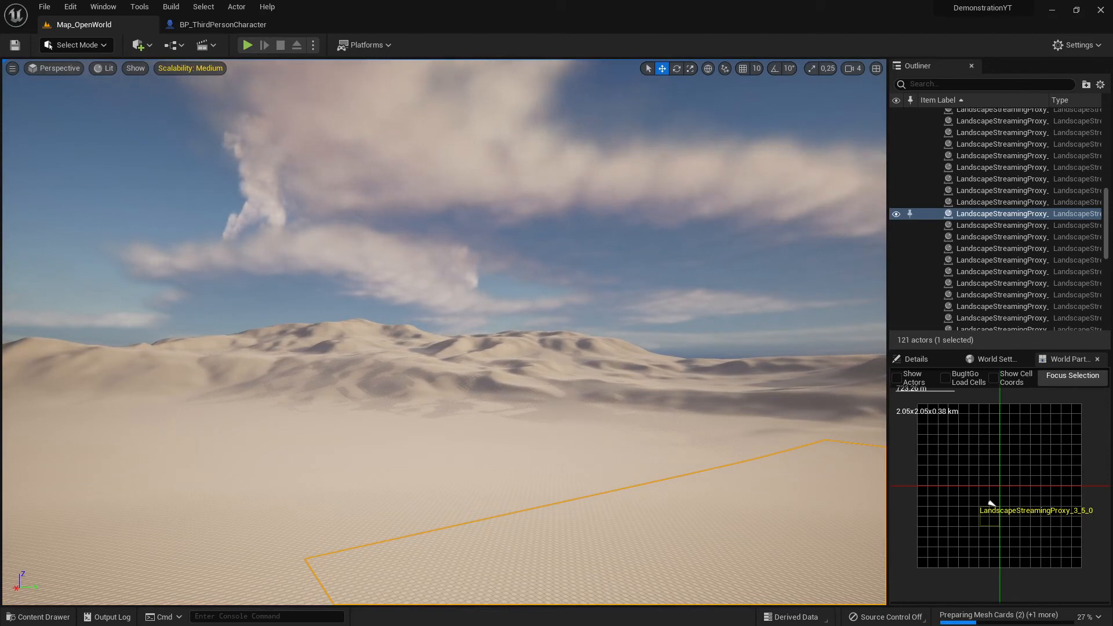
pyautogui.moveTo(397, 381); pyautogui.dragTo(415, 399, button='right')
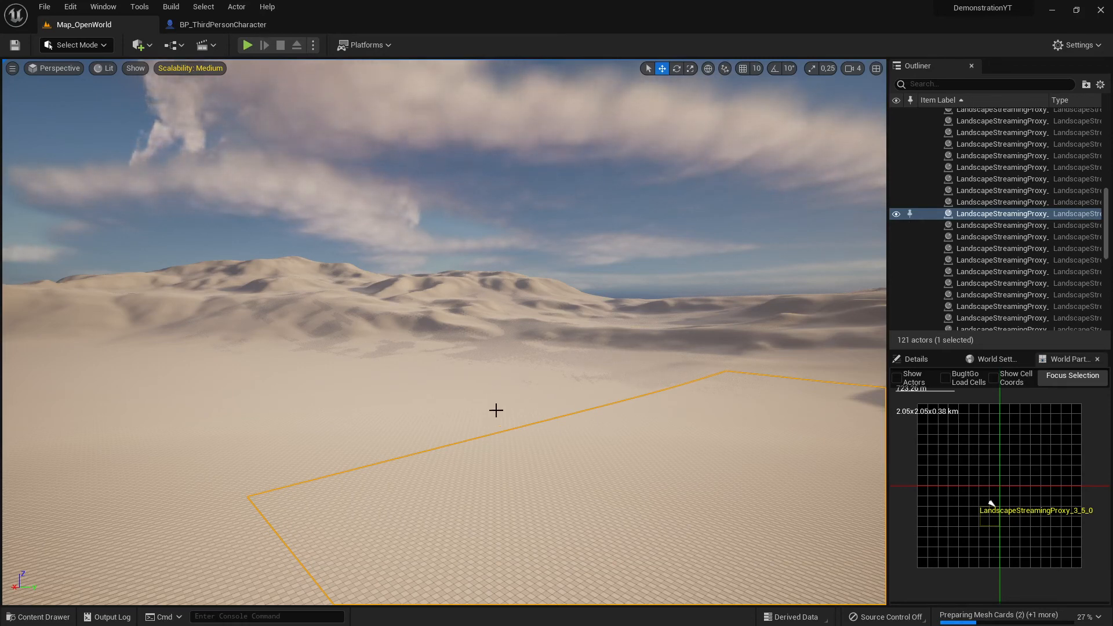
pyautogui.moveTo(264, 421); pyautogui.dragTo(298, 298, button='right')
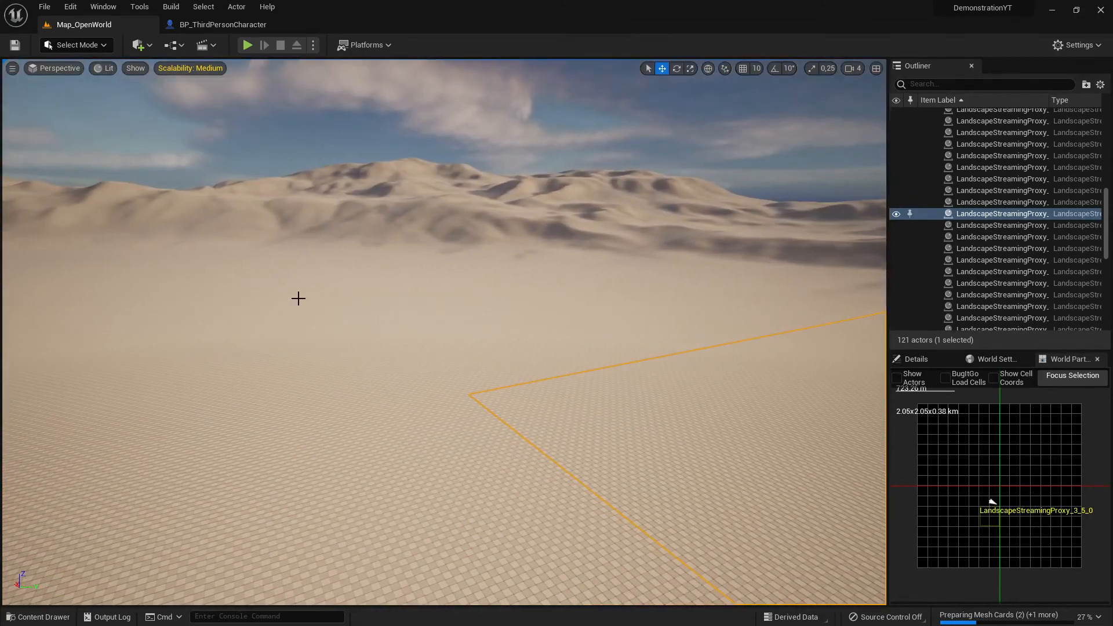
pyautogui.moveTo(627, 365); pyautogui.dragTo(620, 322, button='right')
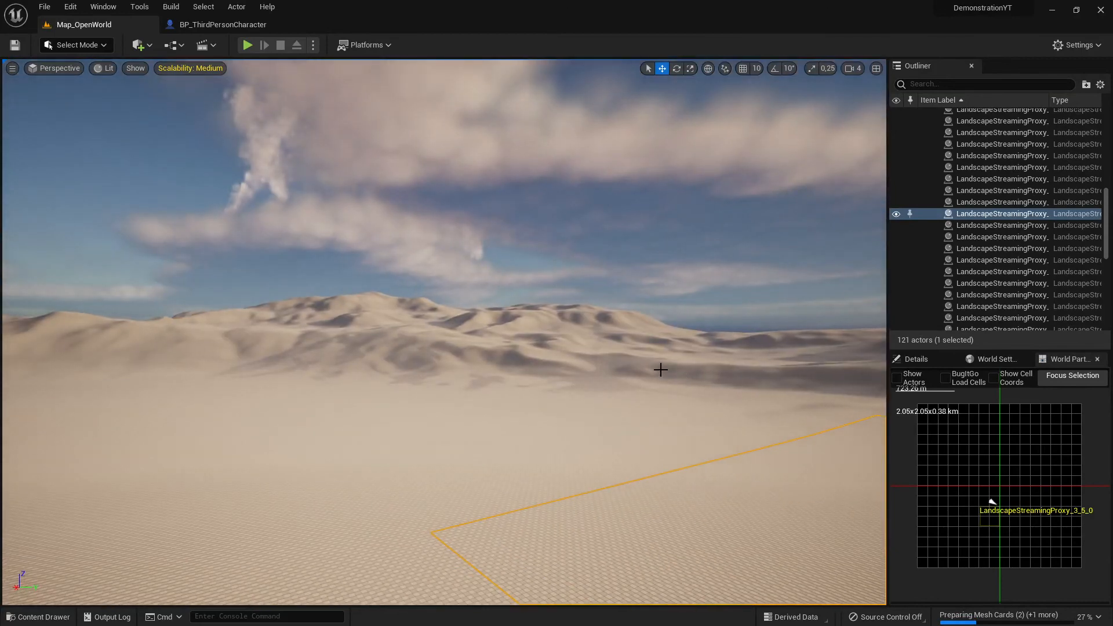
pyautogui.moveTo(513, 369); pyautogui.dragTo(586, 366, button='right')
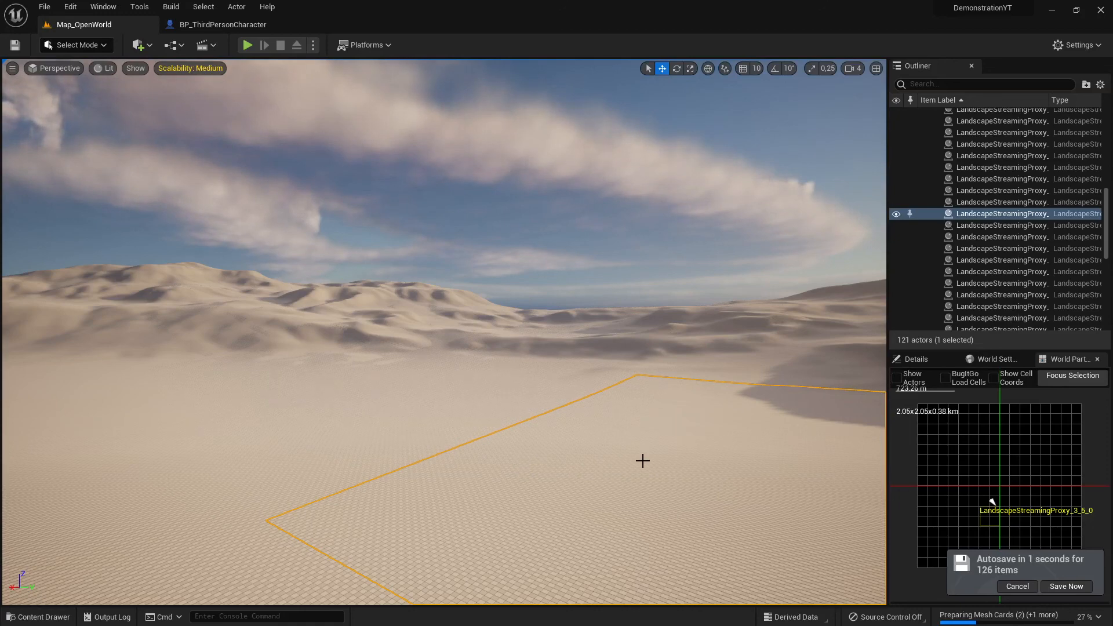
pyautogui.hotkey('alt', 'Tab')
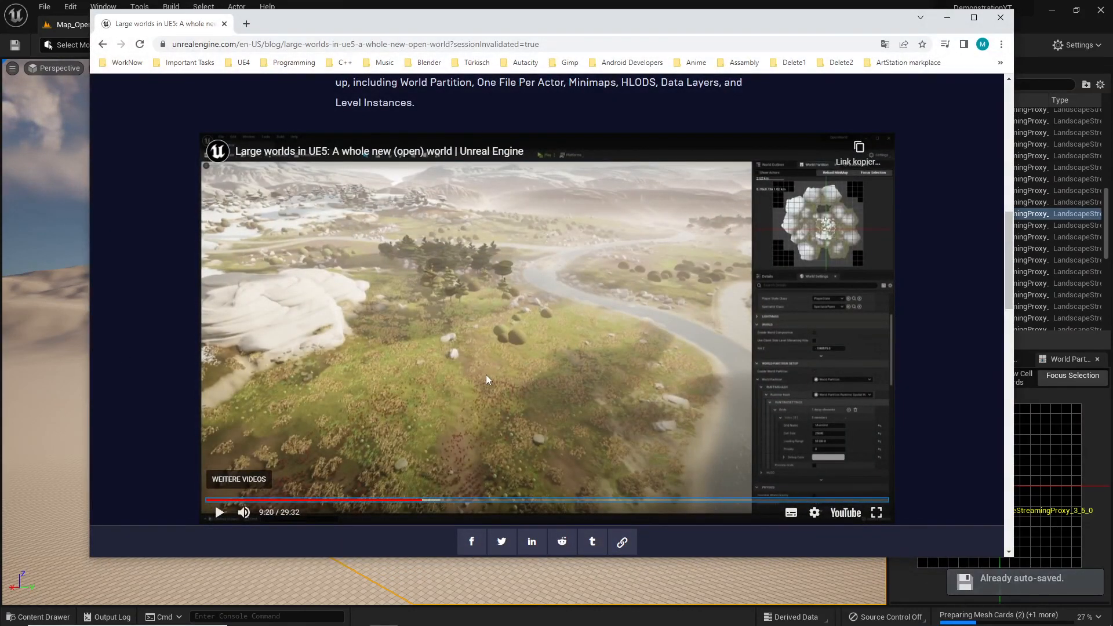
pyautogui.hotkey('alt', 'Tab')
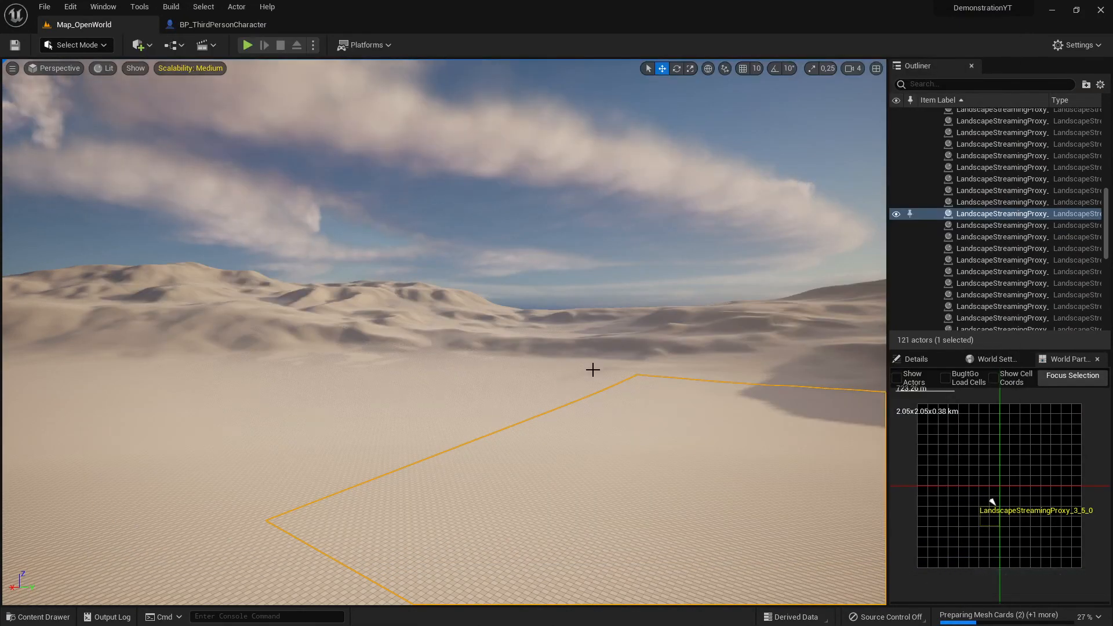